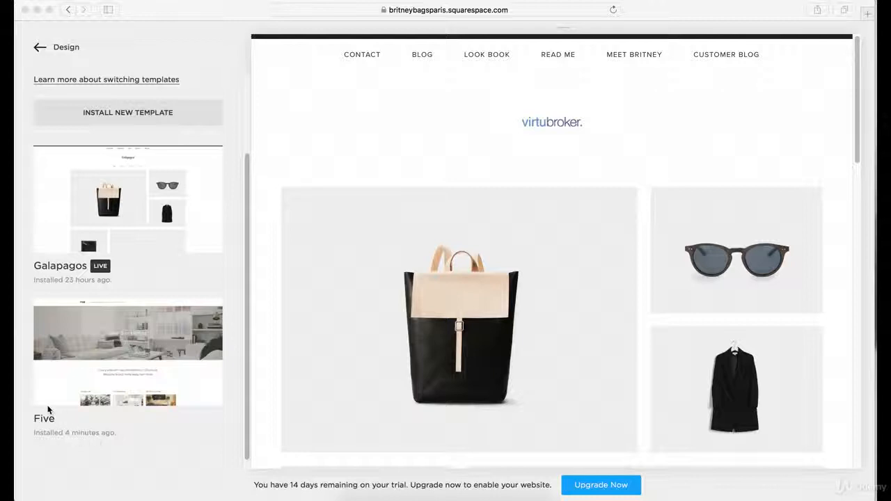
Uninstall the Five template from the site's installed templates and confirm the removal.
scroll(147, 345, up, 3)
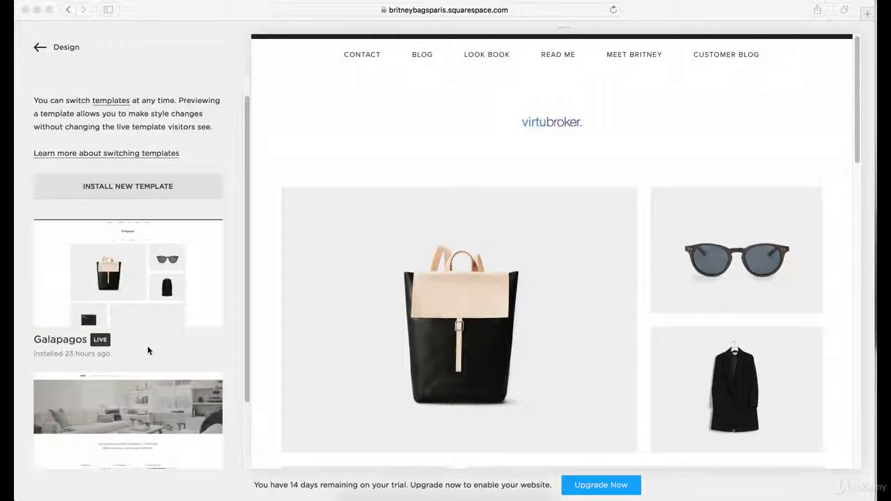
scroll(124, 412, down, 3)
mouse_move(165, 339)
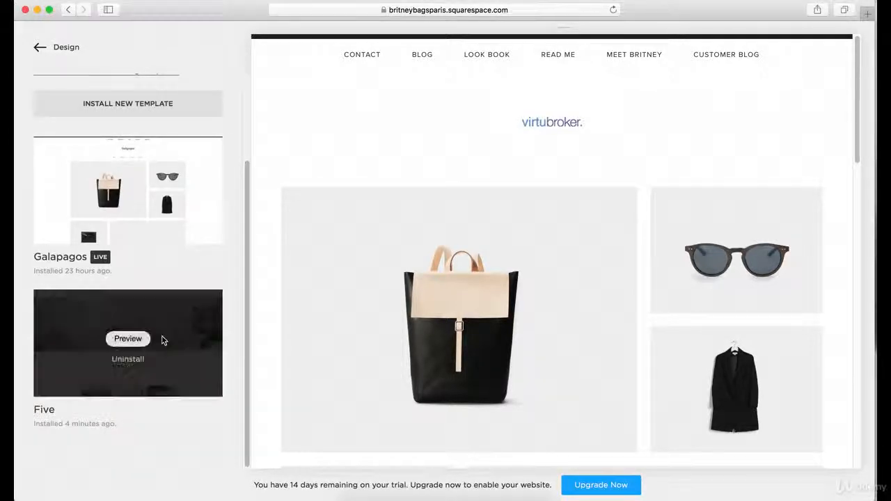
click(128, 359)
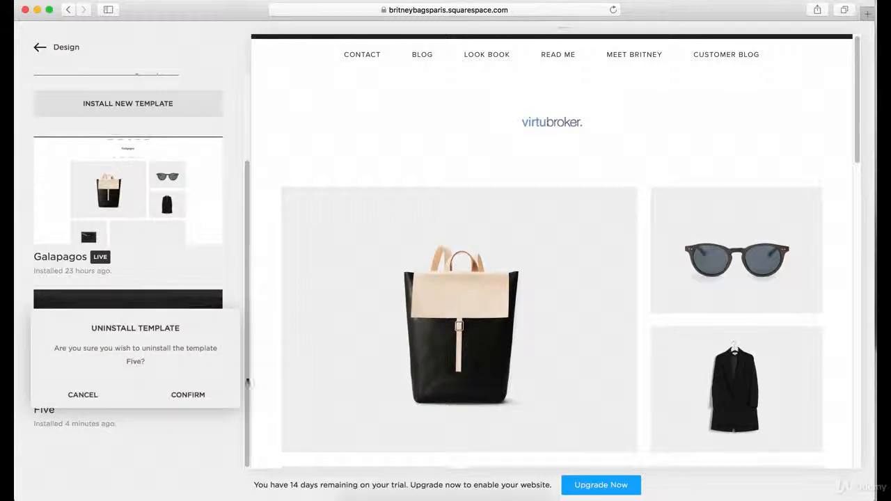
click(185, 396)
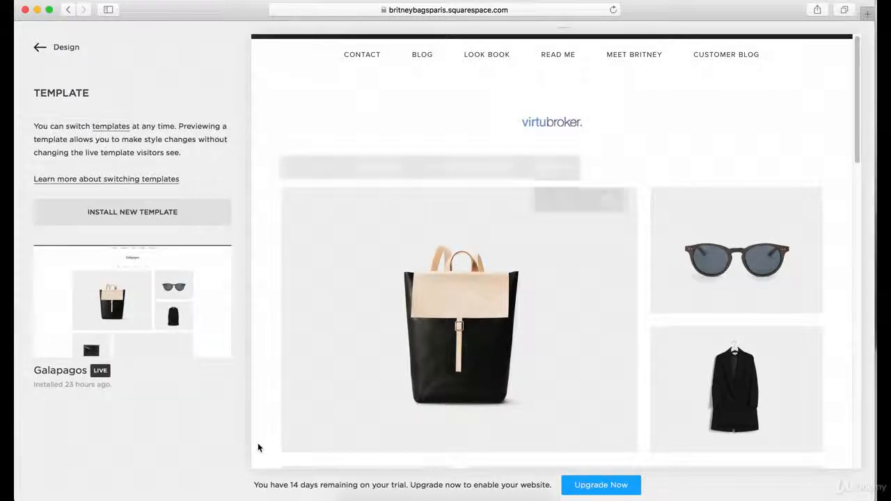
Browse the gallery of new templates and install the Burke template.
click(156, 220)
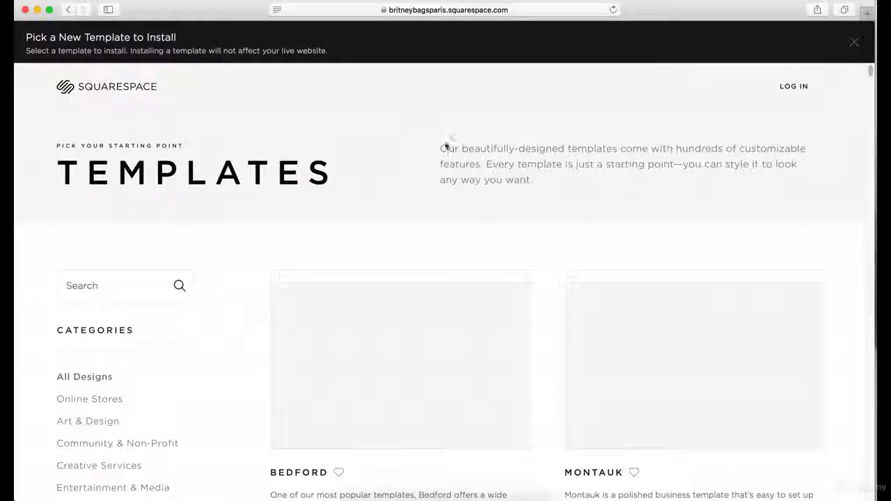
scroll(443, 145, down, 15)
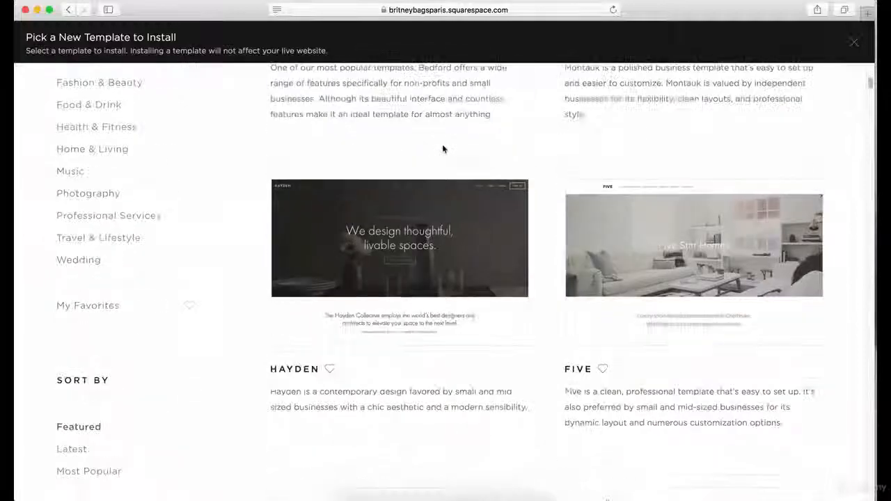
scroll(442, 142, down, 12)
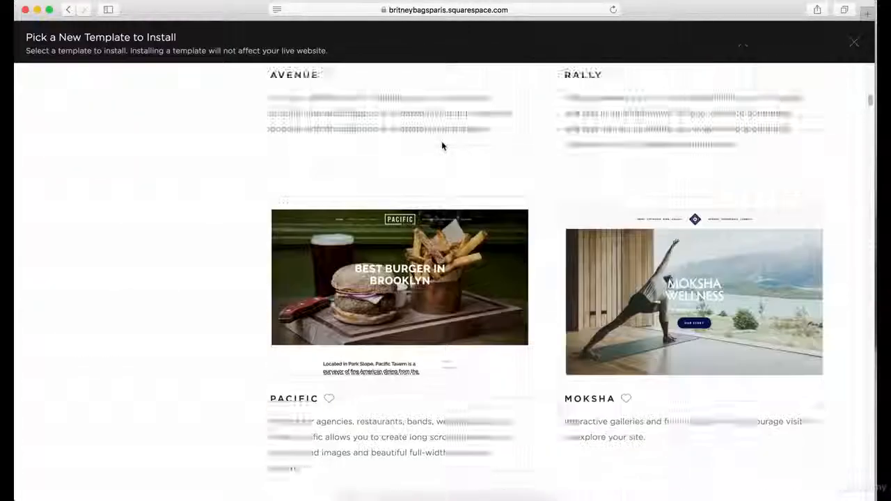
scroll(441, 145, down, 10)
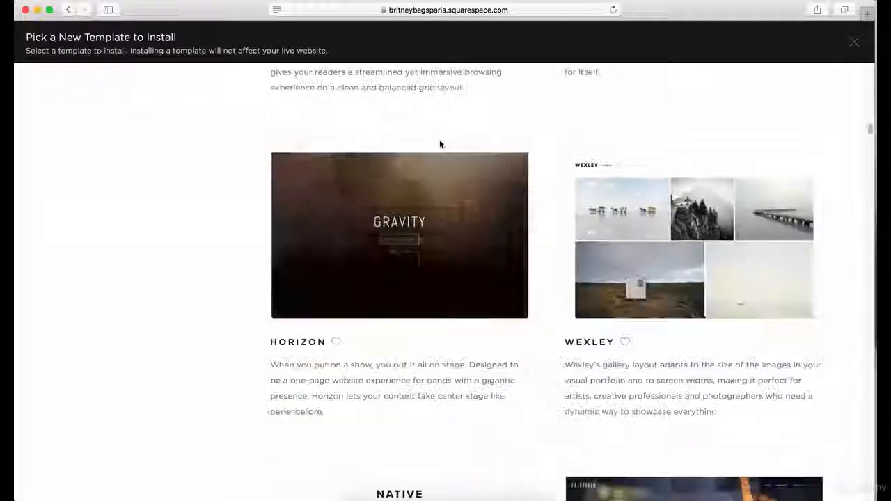
mouse_move(439, 143)
scroll(532, 349, down, 15)
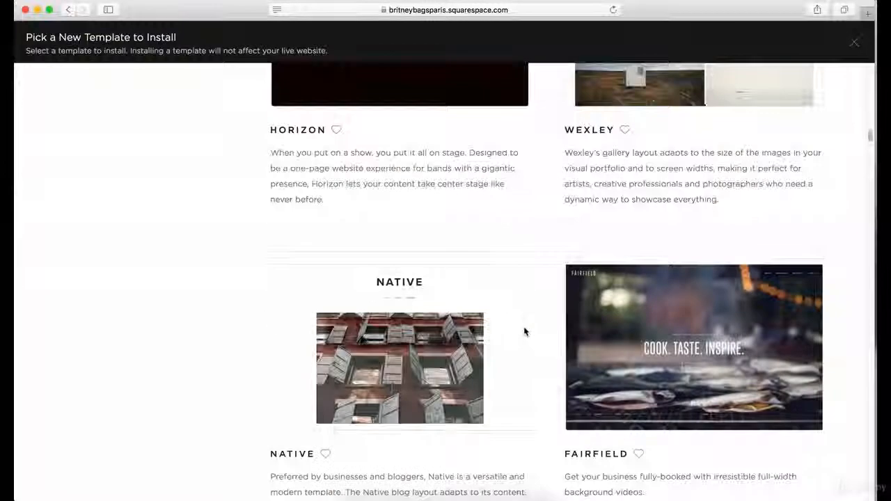
scroll(520, 313, down, 20)
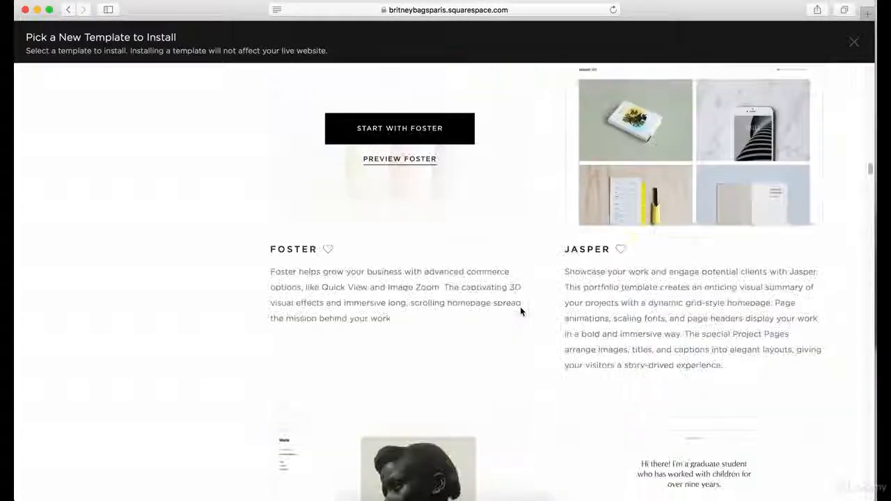
scroll(520, 306, down, 6)
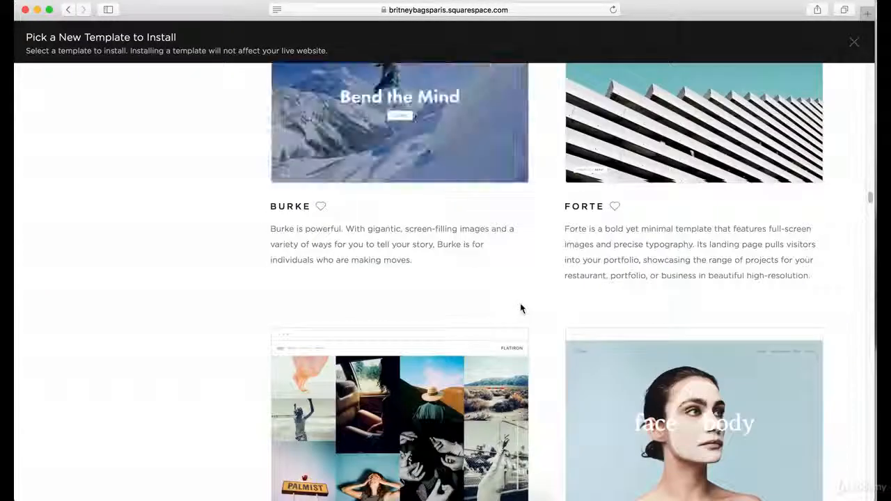
scroll(520, 304, up, 2)
mouse_move(461, 182)
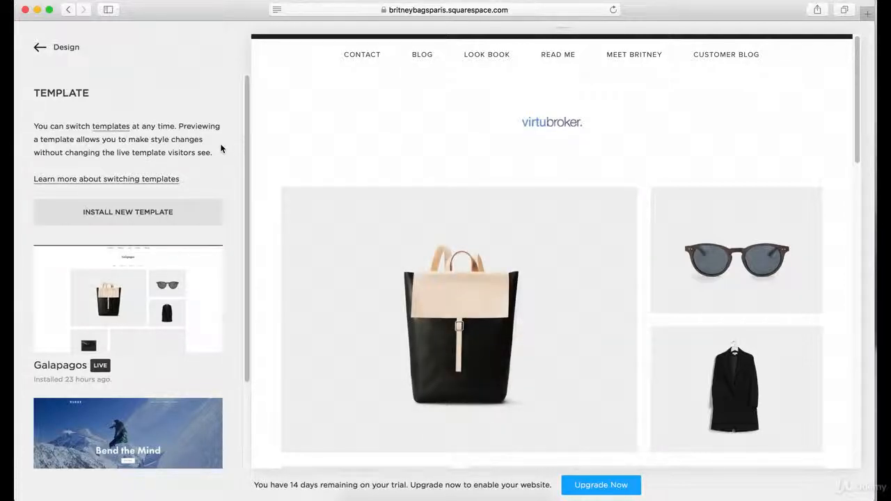
Preview the newly installed Burke template on the site.
scroll(226, 199, down, 3)
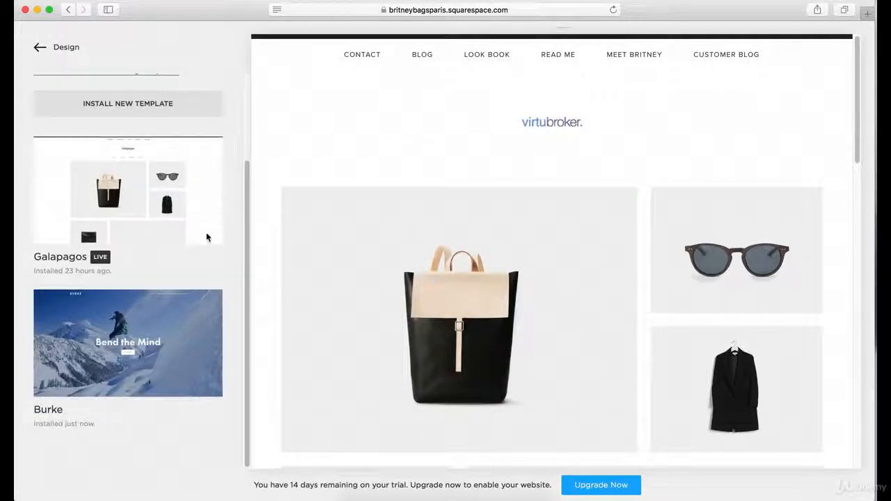
mouse_move(183, 342)
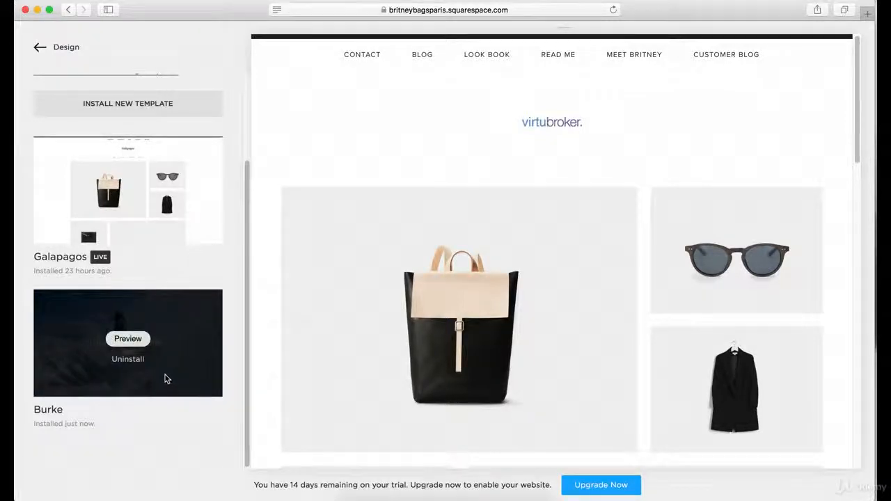
click(128, 340)
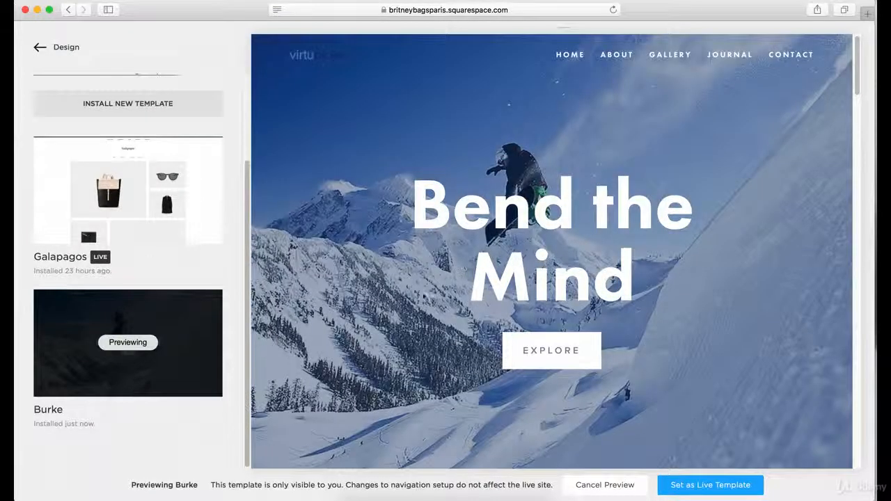
Examine the previewed Burke home page, from its banner through the image grid and story sections.
scroll(258, 41, down, 15)
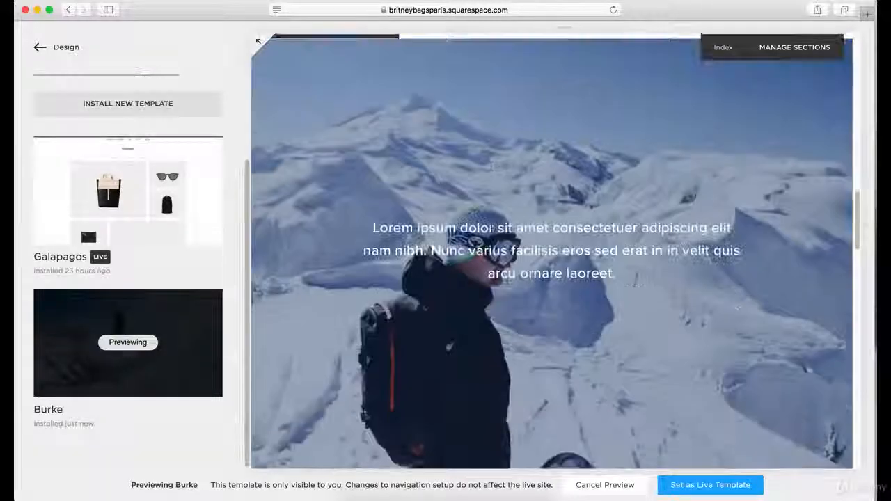
scroll(258, 41, up, 15)
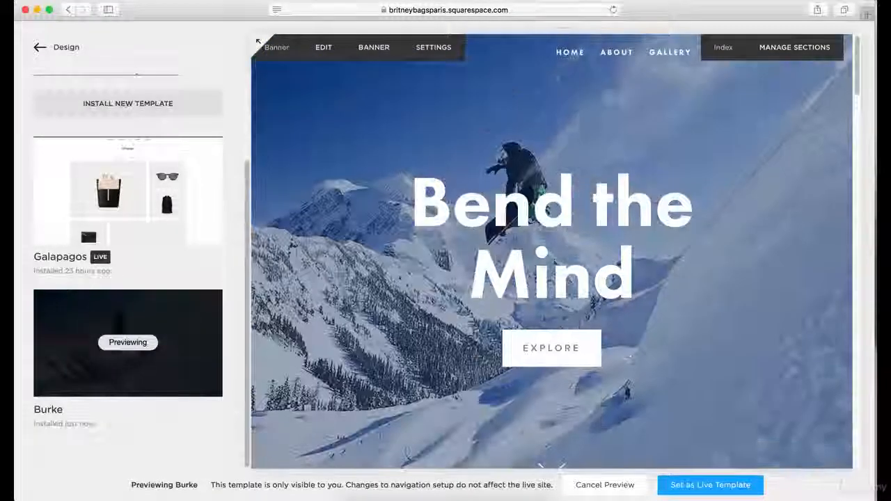
scroll(559, 149, down, 3)
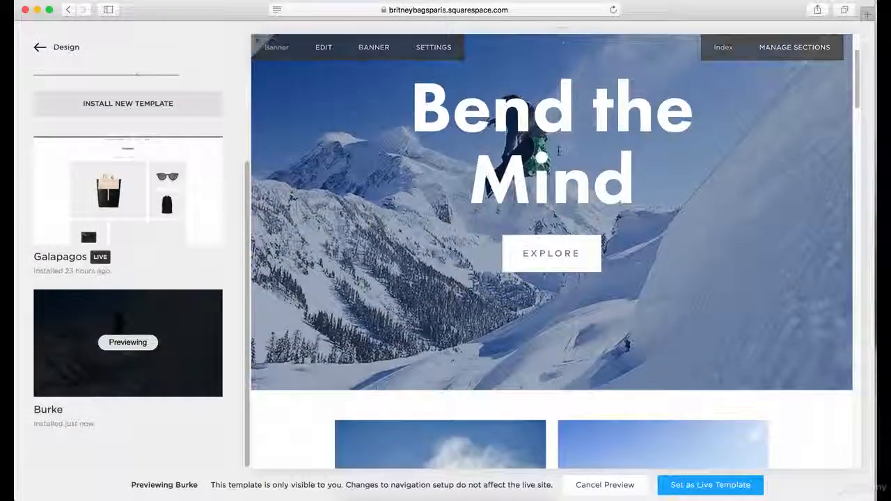
scroll(258, 41, up, 3)
scroll(258, 41, down, 12)
scroll(258, 41, up, 7)
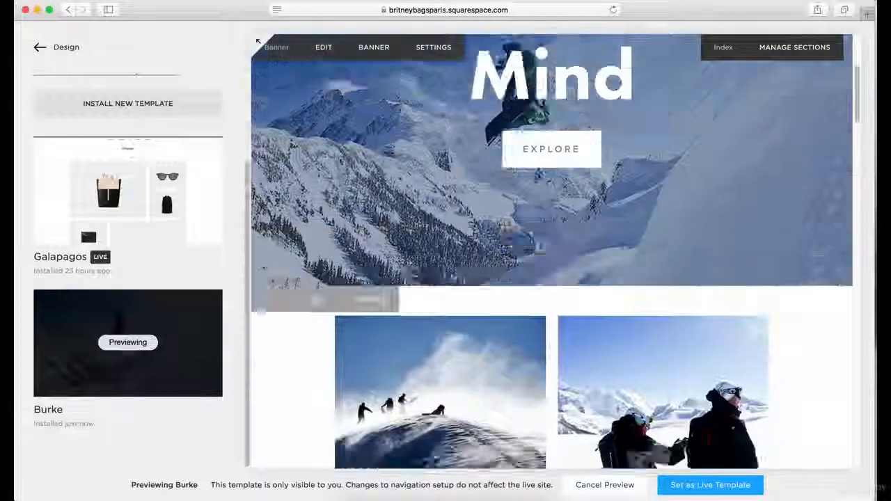
scroll(257, 41, up, 6)
scroll(257, 41, down, 3)
scroll(258, 41, up, 3)
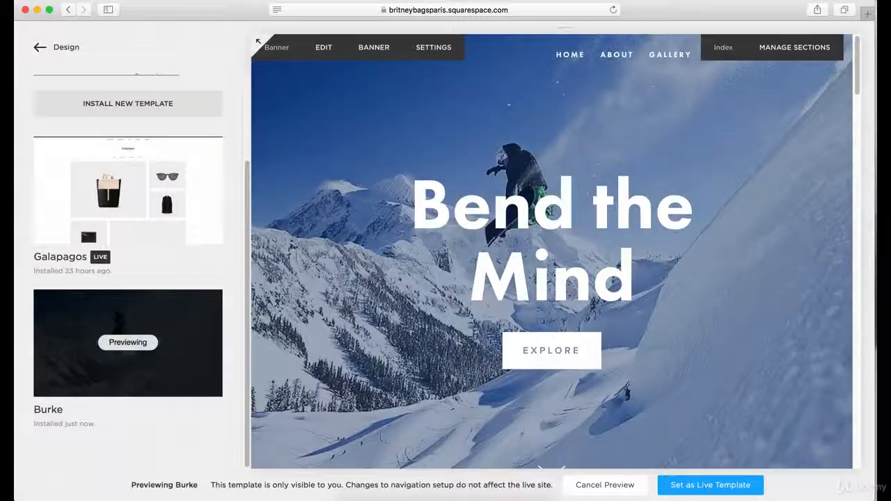
scroll(553, 212, down, 5)
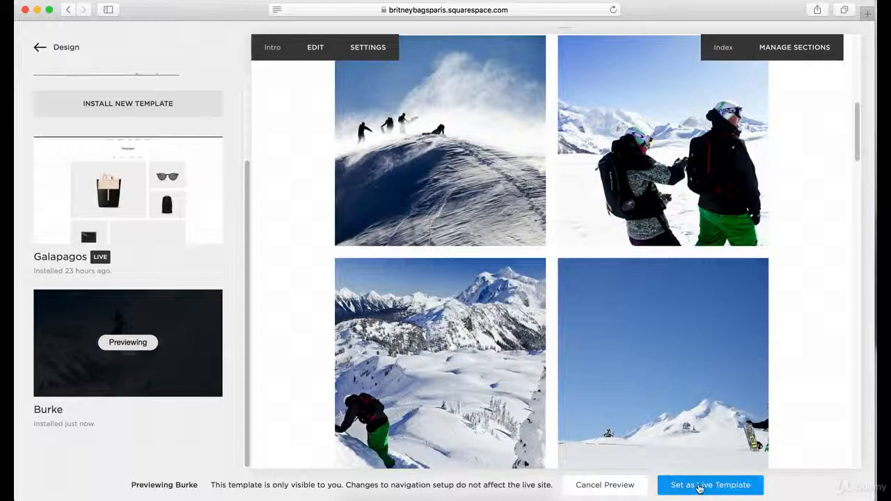
Set Burke as the site's live template, confirm the switch and check the home page.
click(698, 485)
click(746, 473)
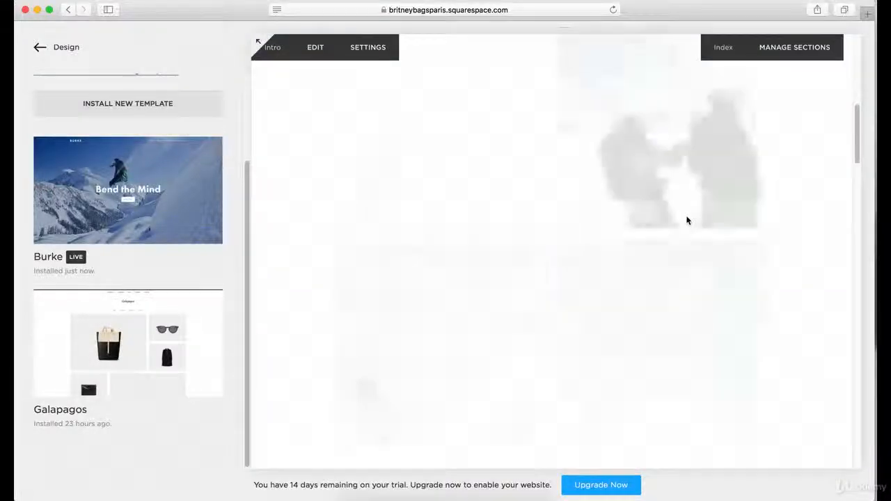
scroll(687, 220, down, 10)
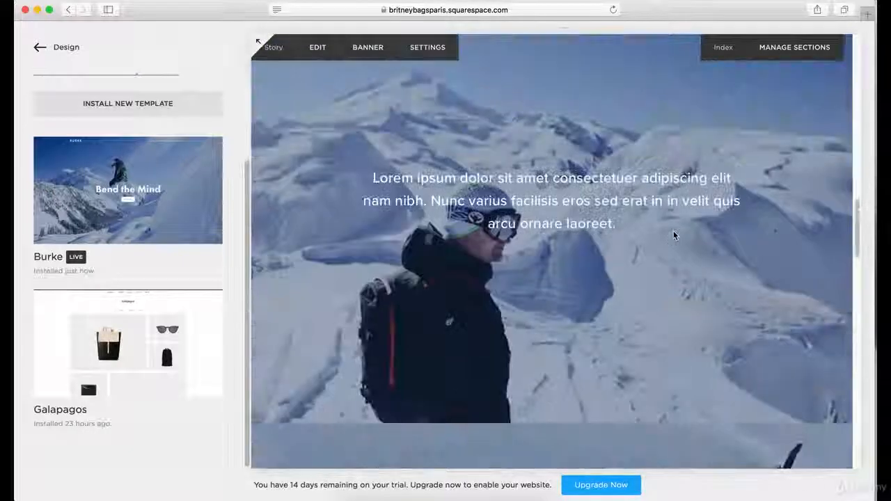
scroll(673, 235, up, 15)
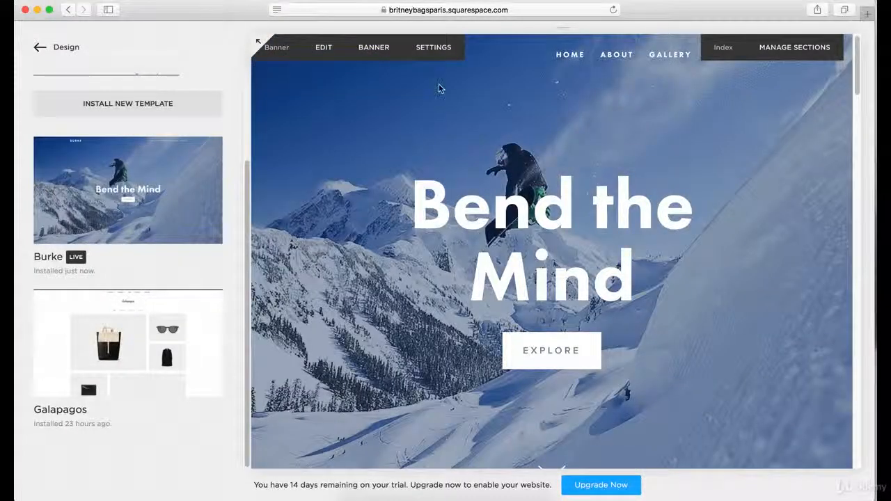
Leave the template and design settings and open the list of the site's pages.
click(56, 47)
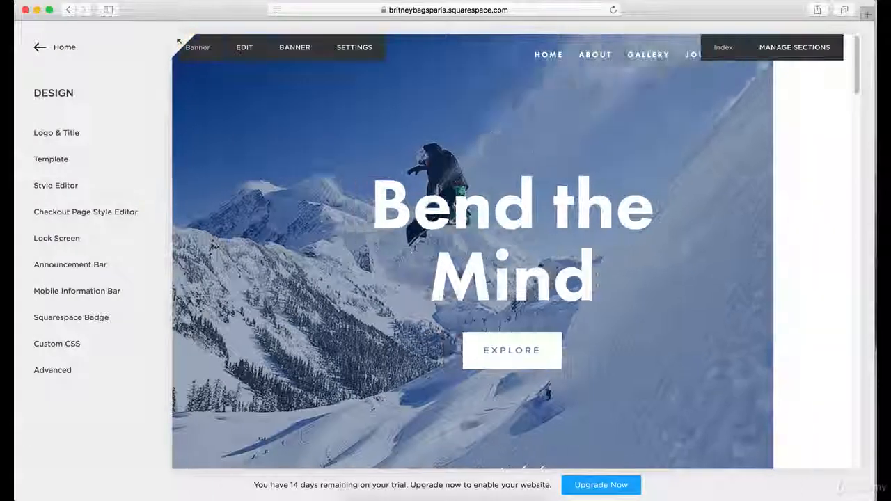
scroll(644, 323, down, 10)
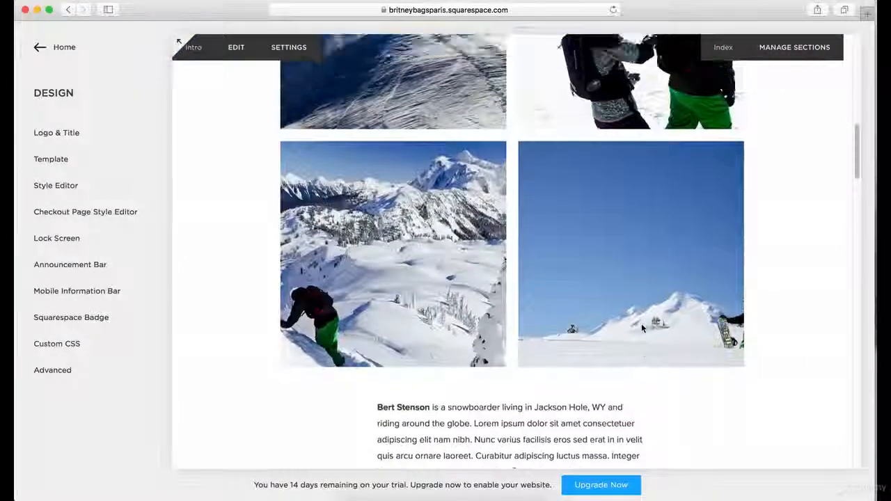
scroll(642, 323, up, 10)
click(46, 47)
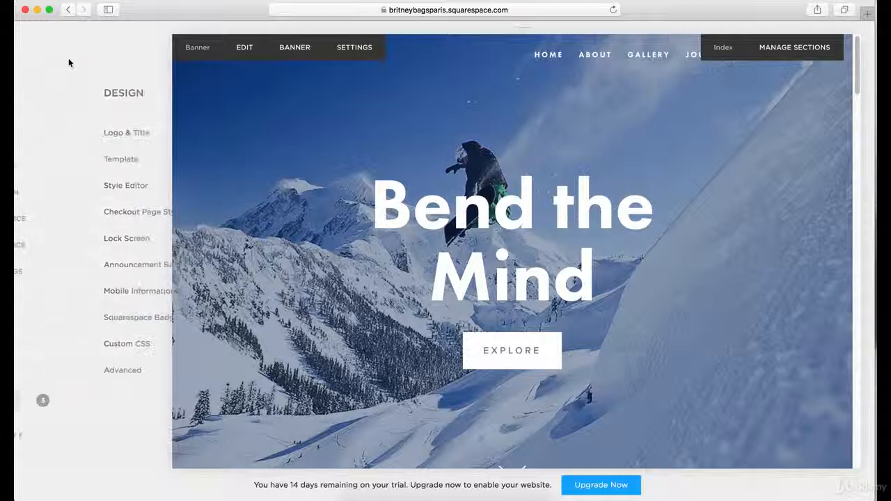
click(93, 165)
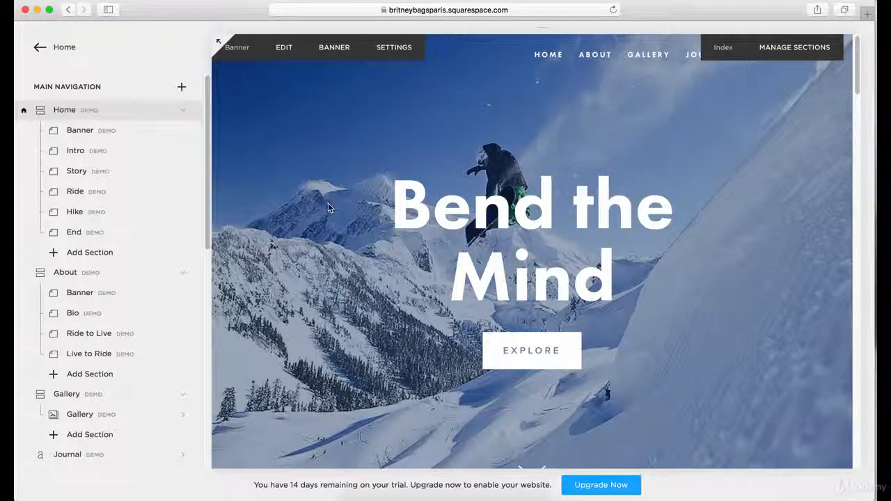
View the Home page's Banner, Intro, Story, Ride, Hike and End sections one after another in the site preview.
mouse_move(64, 108)
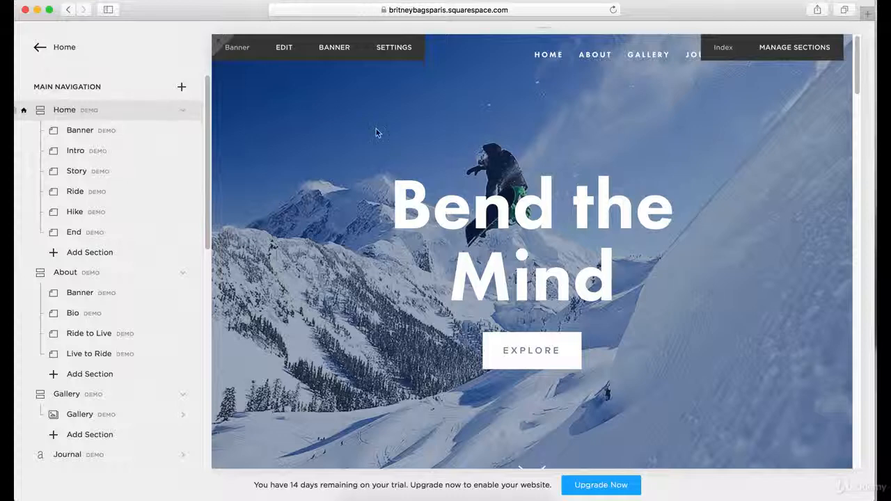
scroll(380, 145, down, 2)
scroll(380, 146, down, 5)
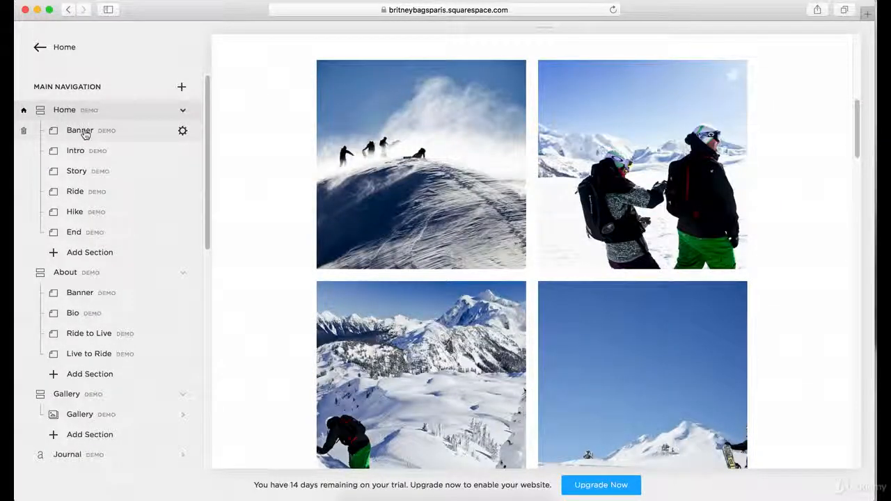
click(84, 135)
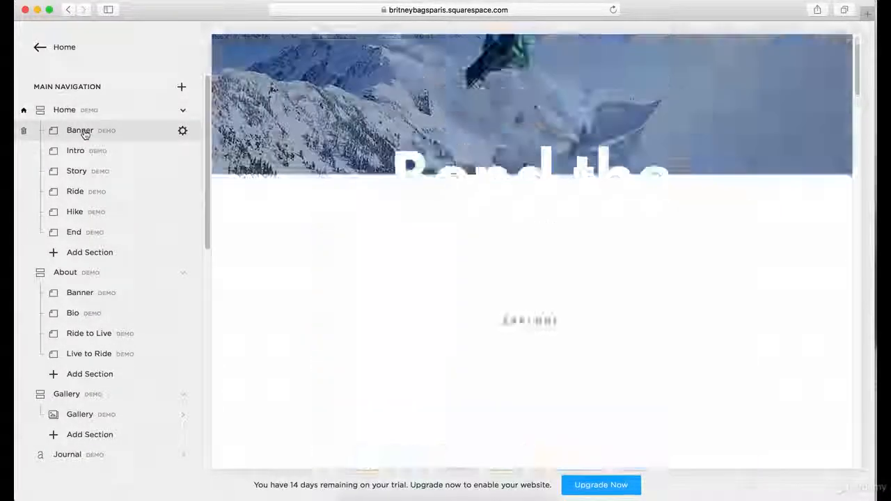
click(82, 153)
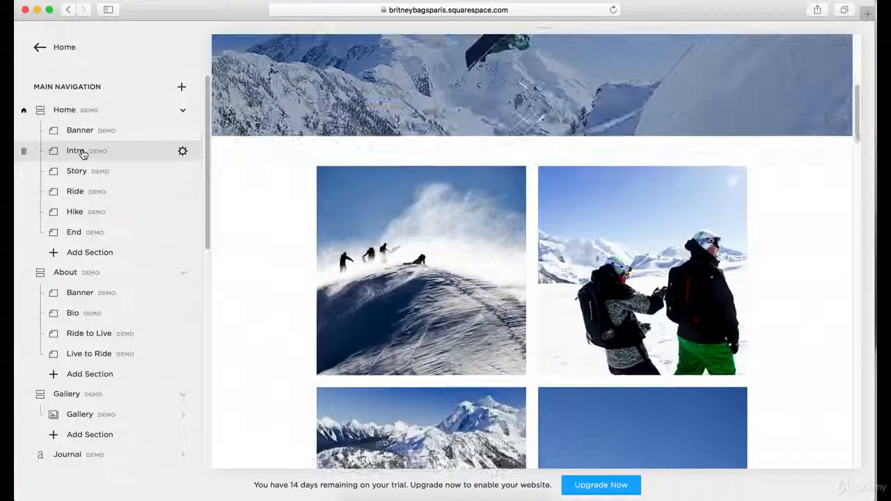
click(79, 169)
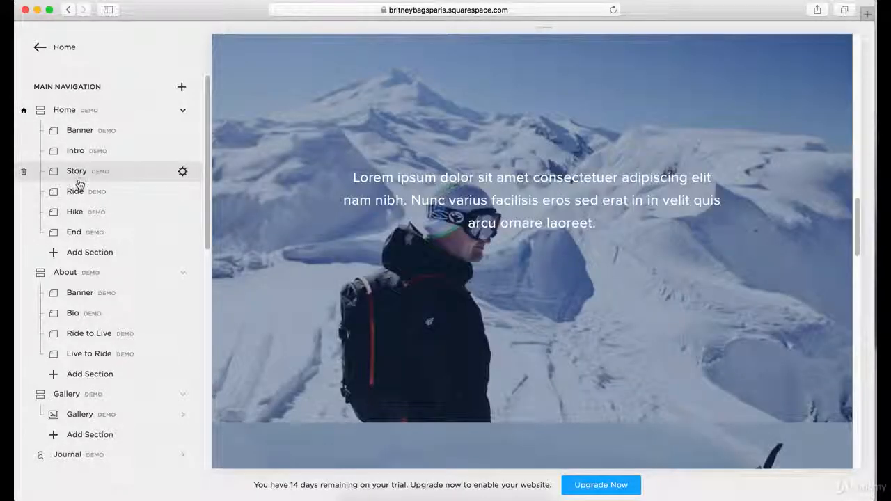
click(78, 189)
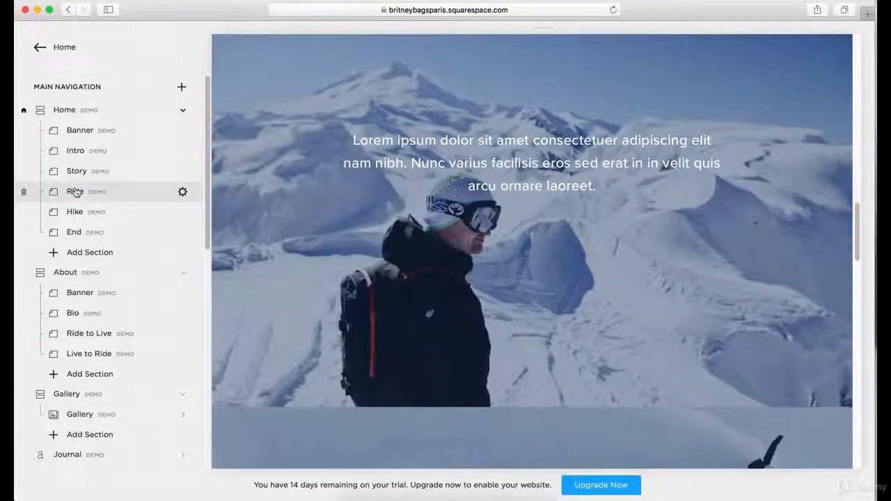
click(75, 211)
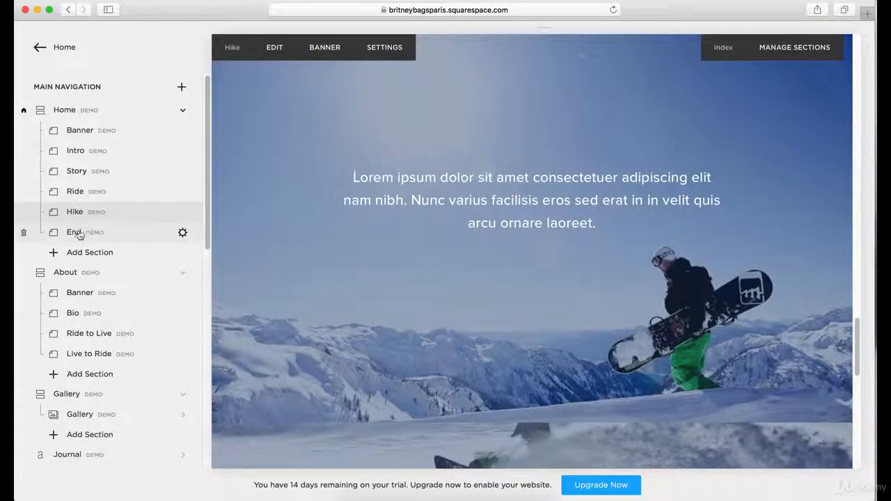
click(74, 232)
scroll(500, 226, down, 5)
scroll(495, 231, up, 15)
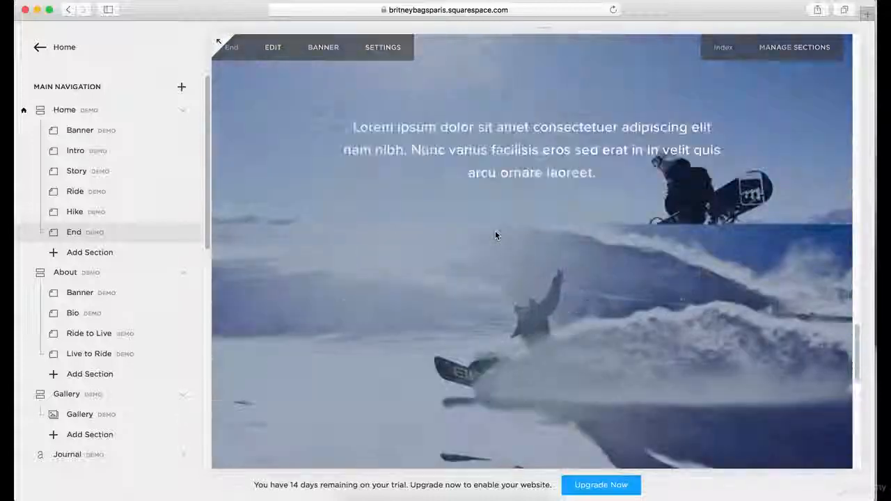
scroll(492, 242, up, 5)
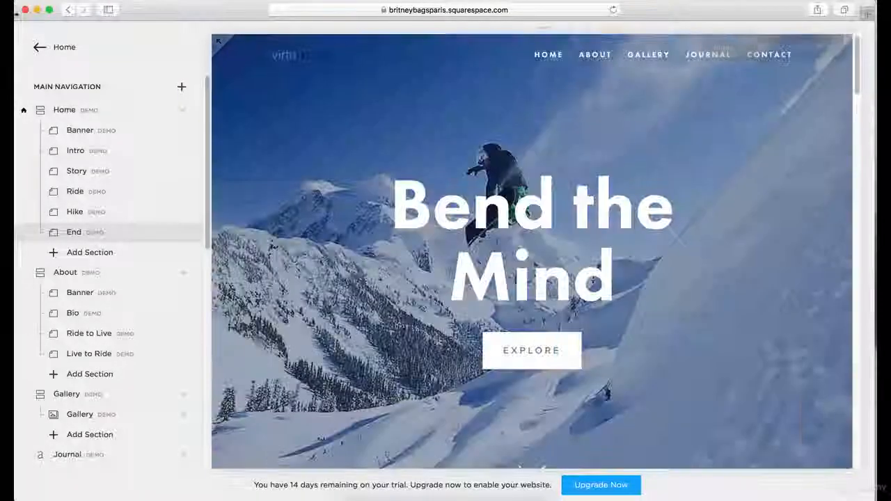
Display the complete Home page and examine how its stacked sections run from the banner down to the footer.
click(69, 111)
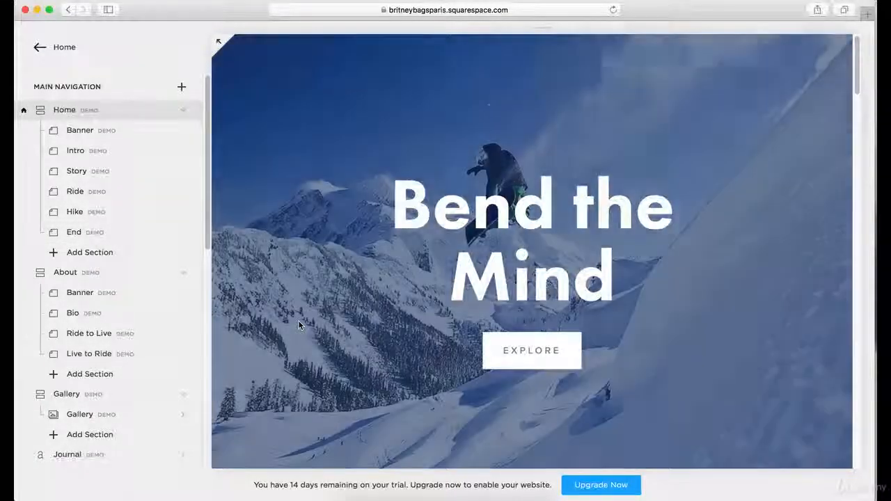
scroll(453, 268, down, 5)
scroll(353, 182, down, 10)
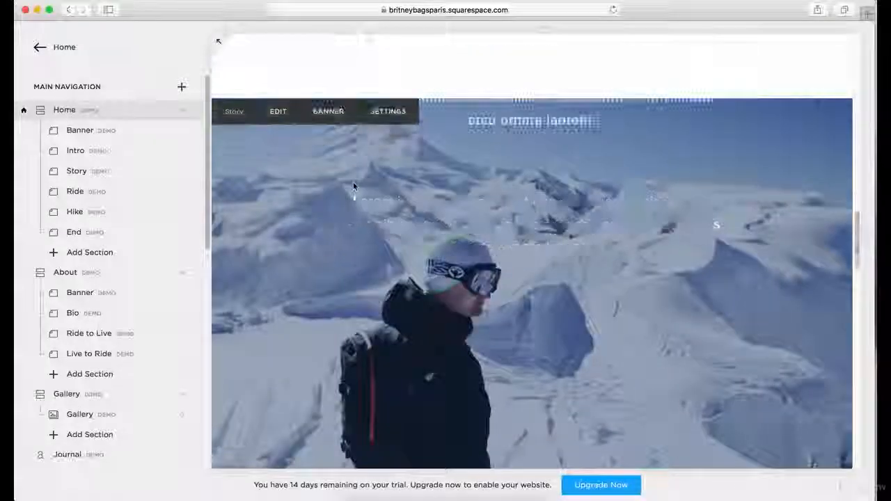
scroll(428, 238, down, 10)
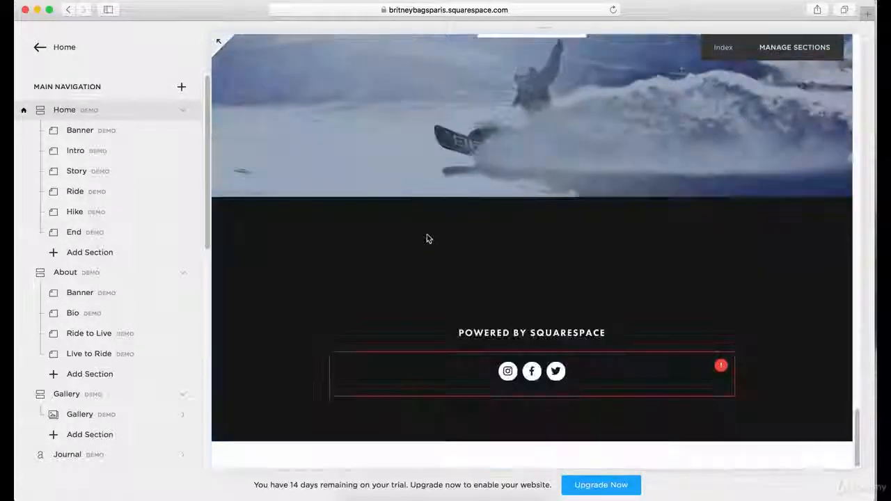
scroll(425, 239, up, 10)
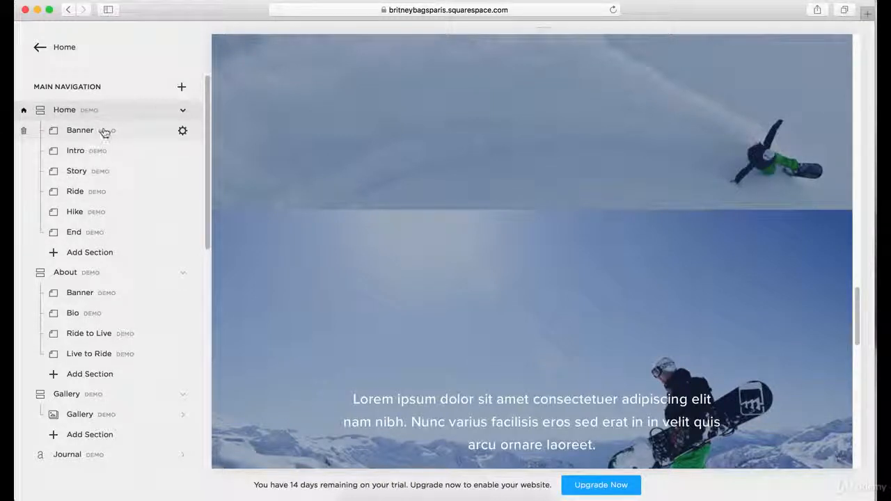
scroll(293, 195, up, 20)
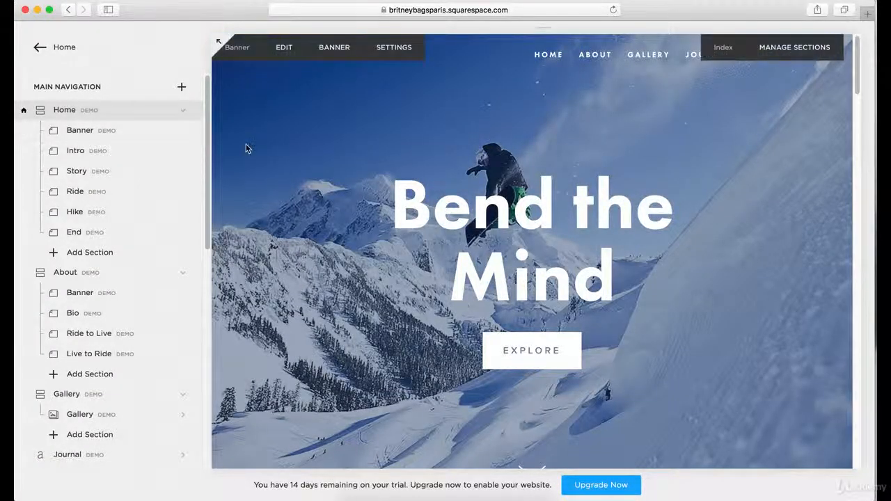
Create an editable page from the Home page's demo Banner section.
click(183, 132)
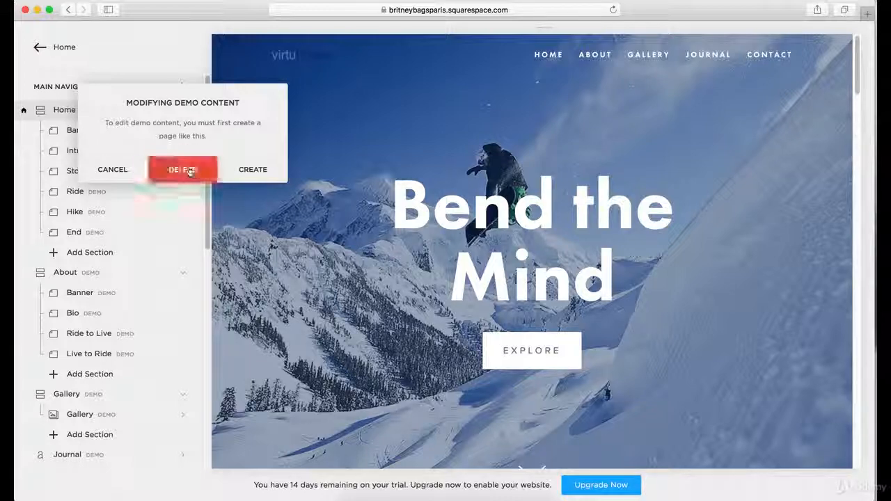
click(247, 170)
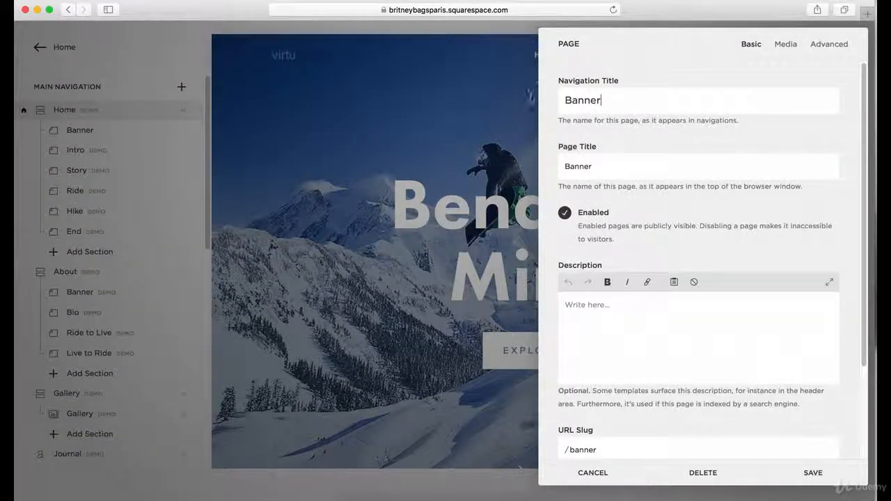
click(702, 473)
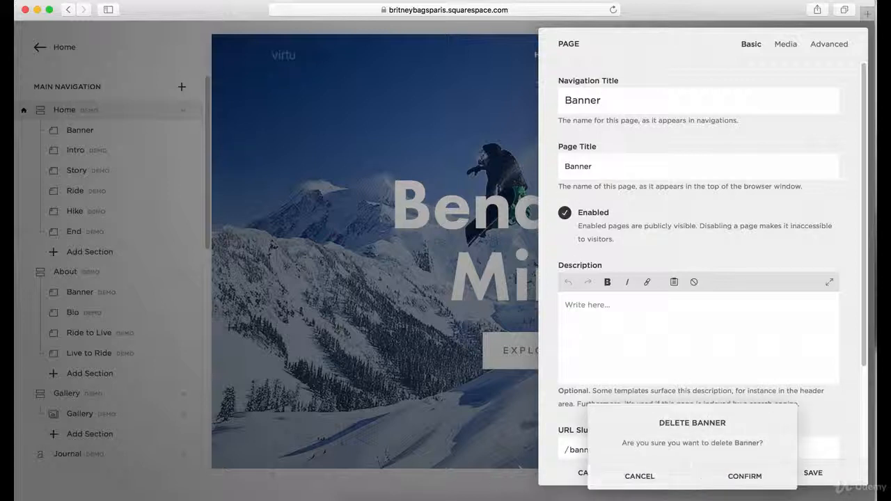
click(617, 476)
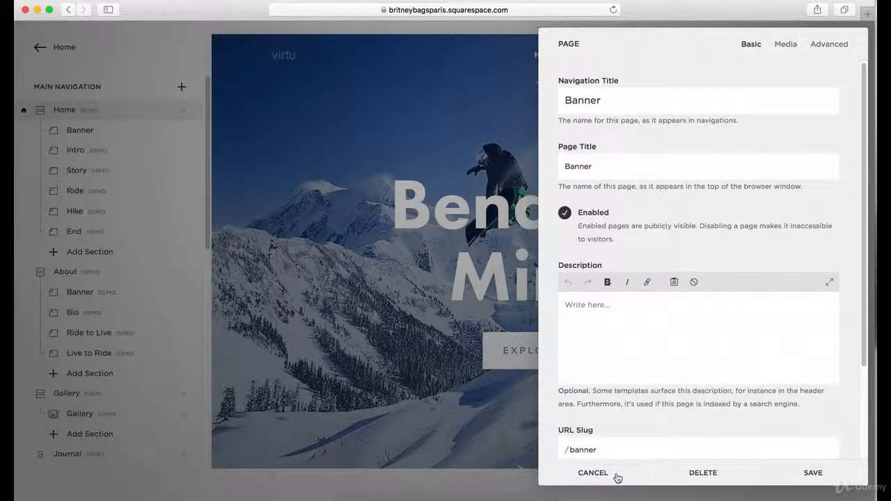
click(578, 473)
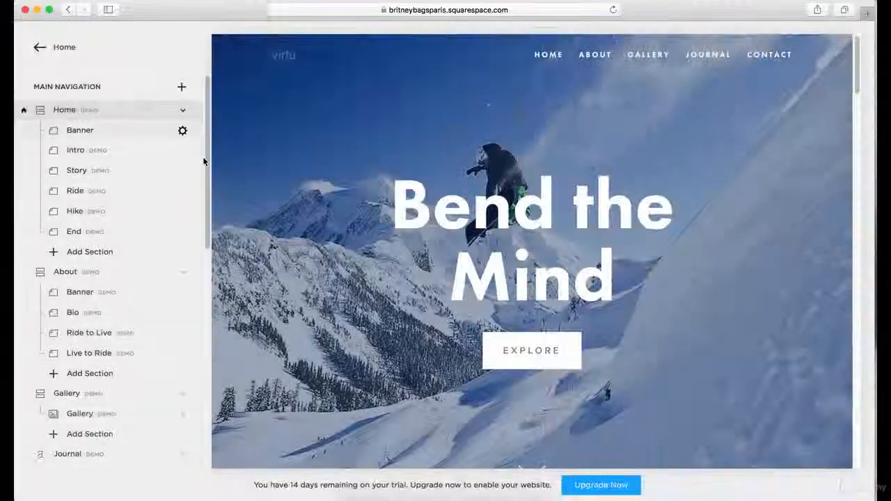
Open the Home Banner section's media settings, view its banner image in the photo editor and close the editor.
click(184, 131)
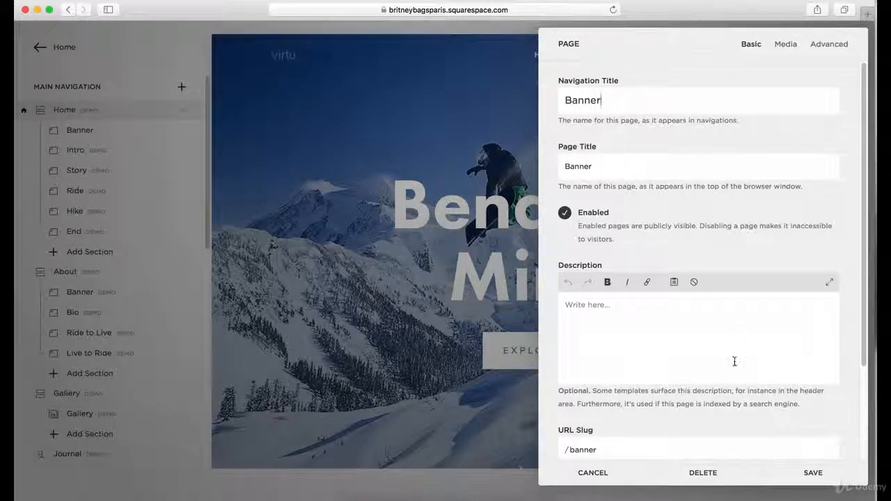
click(785, 48)
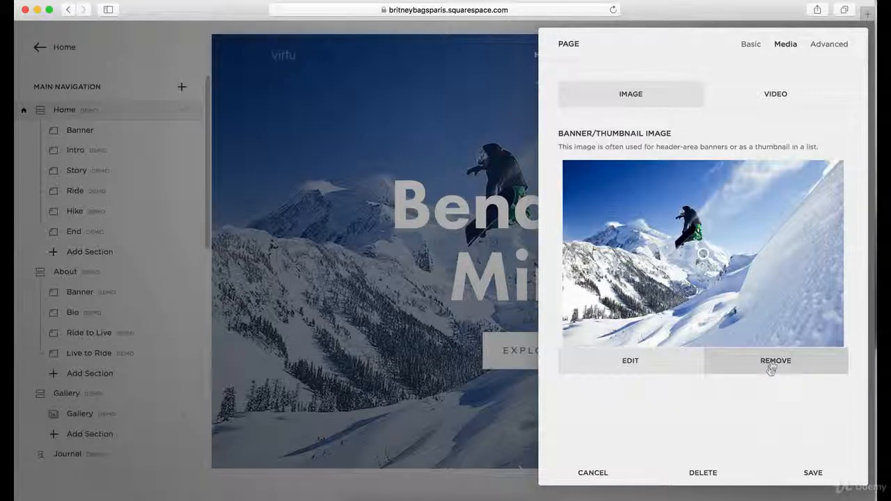
click(647, 361)
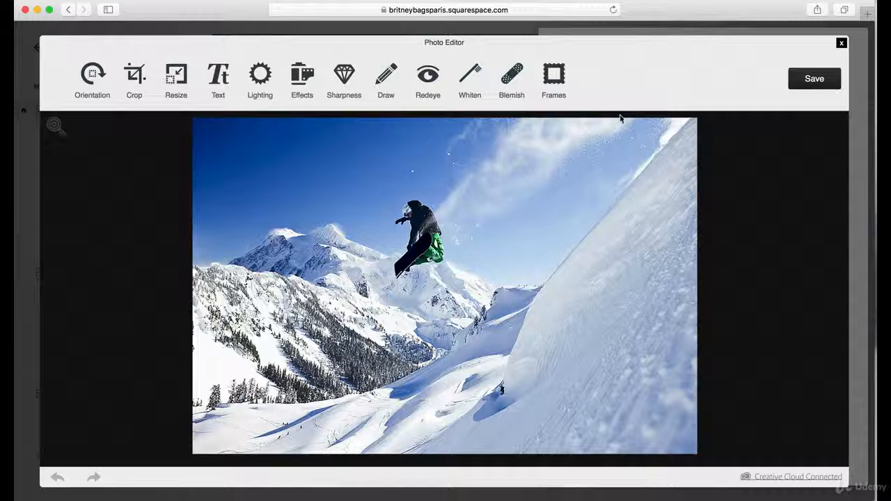
click(841, 44)
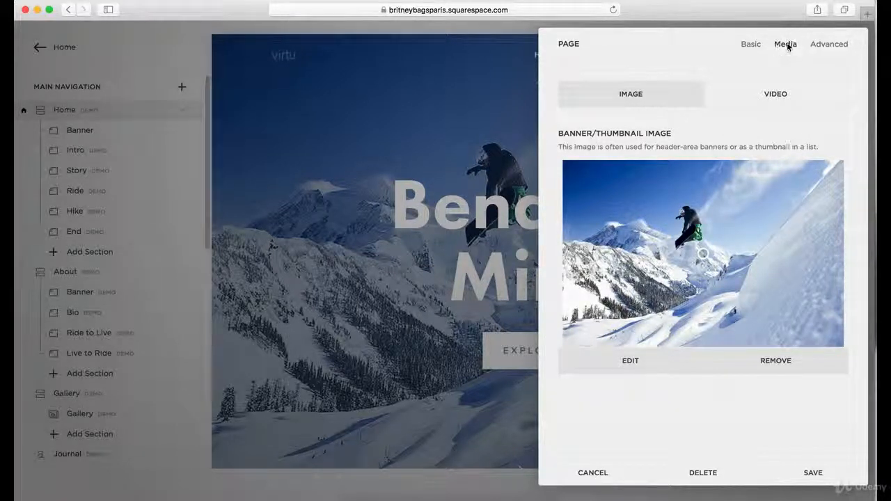
Show the Banner section's video options and examine the video URL, filter, playback speed and mobile fallback image settings.
click(777, 96)
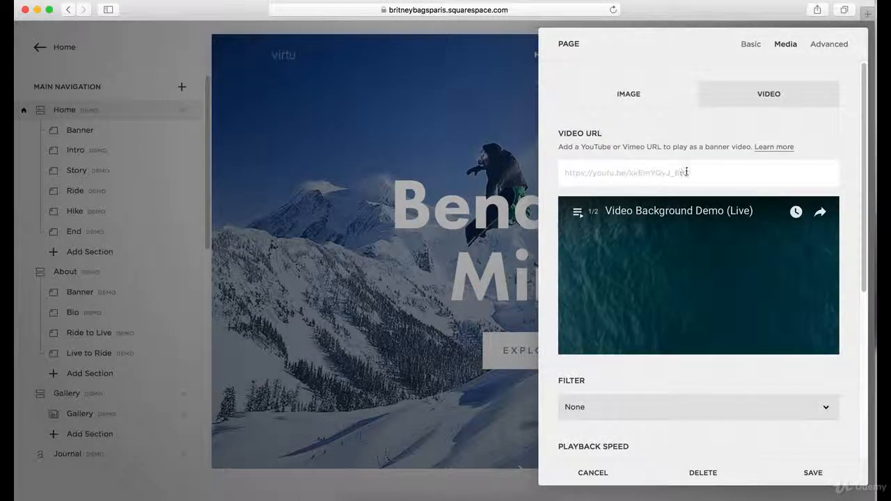
scroll(694, 146, down, 5)
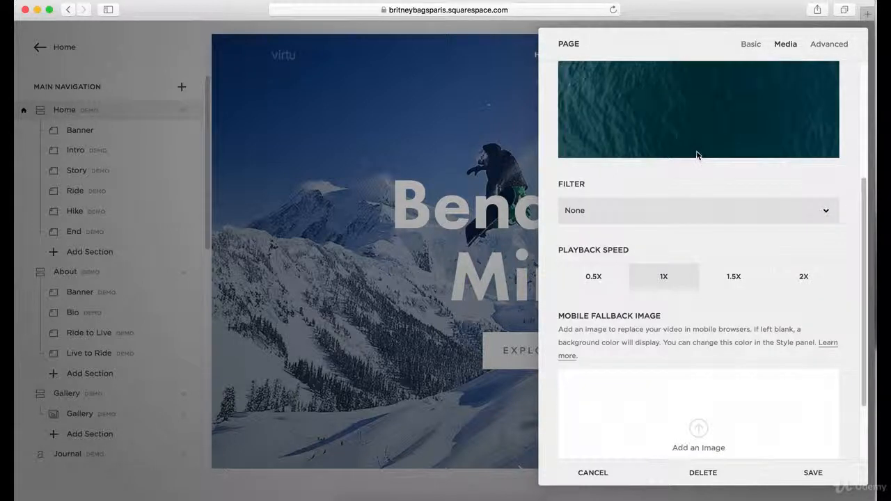
scroll(697, 143, up, 7)
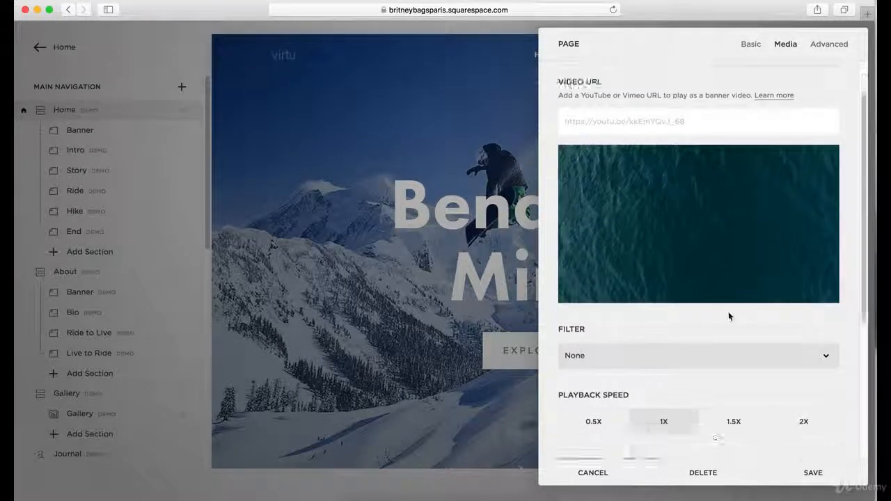
scroll(728, 311, down, 4)
scroll(690, 242, down, 2)
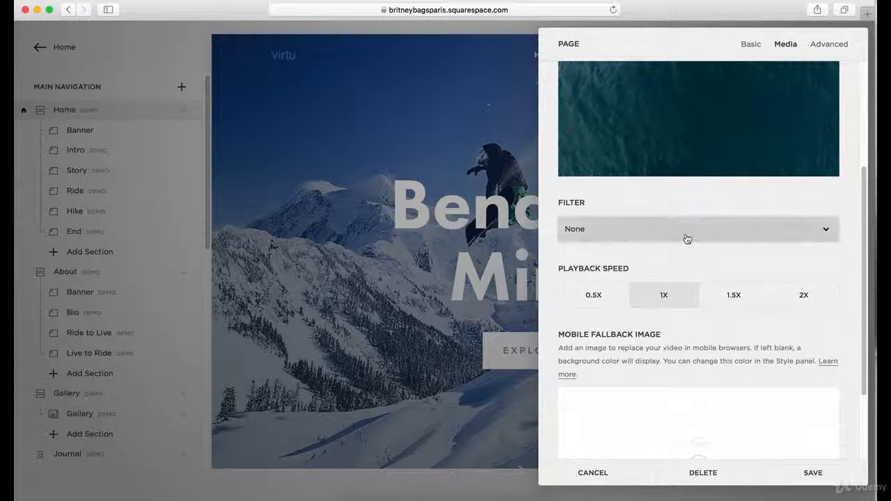
Try the Opacity filter on the banner video and set the filter back to None.
click(686, 237)
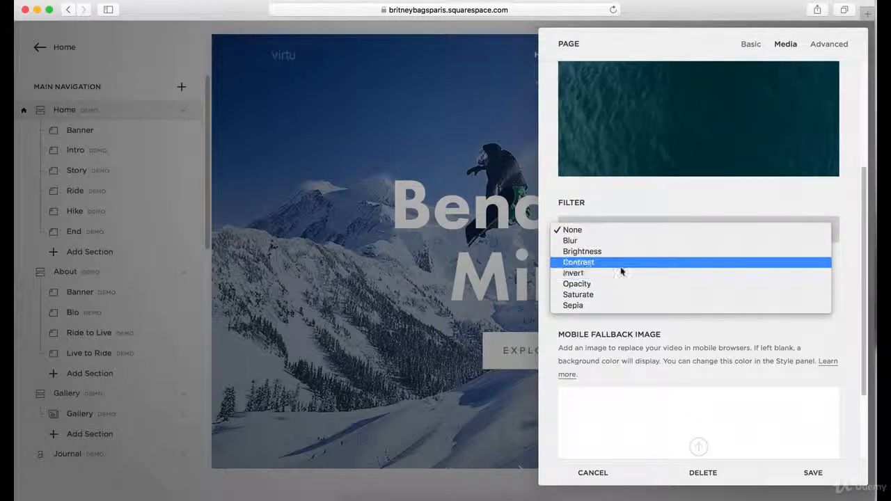
click(605, 284)
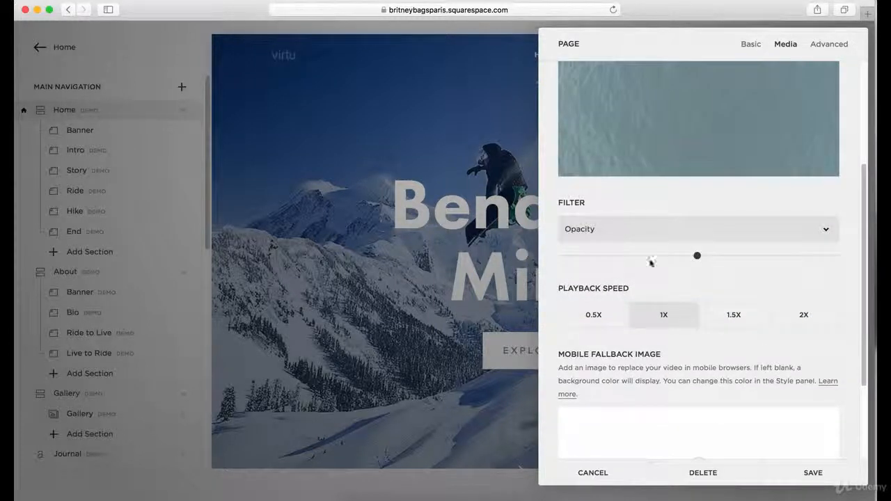
scroll(651, 261, up, 3)
click(593, 307)
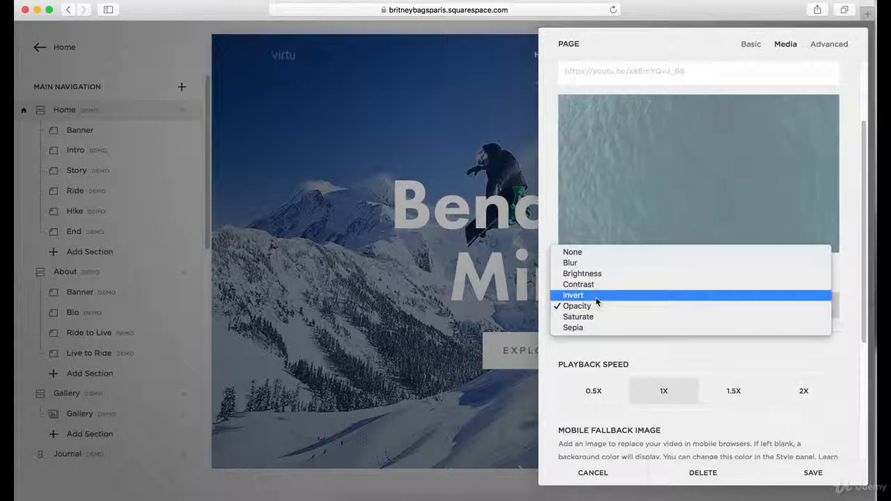
click(600, 255)
Examine the banner video's playback speeds, the mobile fallback image area and the video preview.
scroll(717, 327, down, 3)
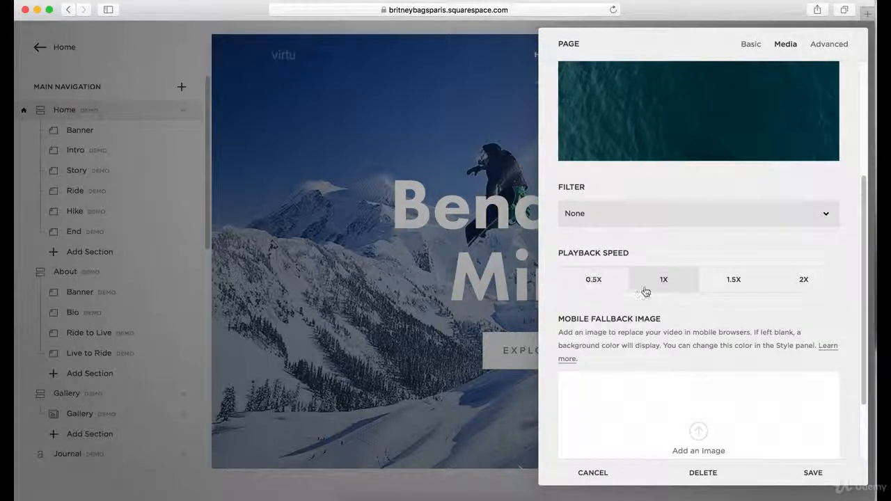
scroll(709, 281, down, 3)
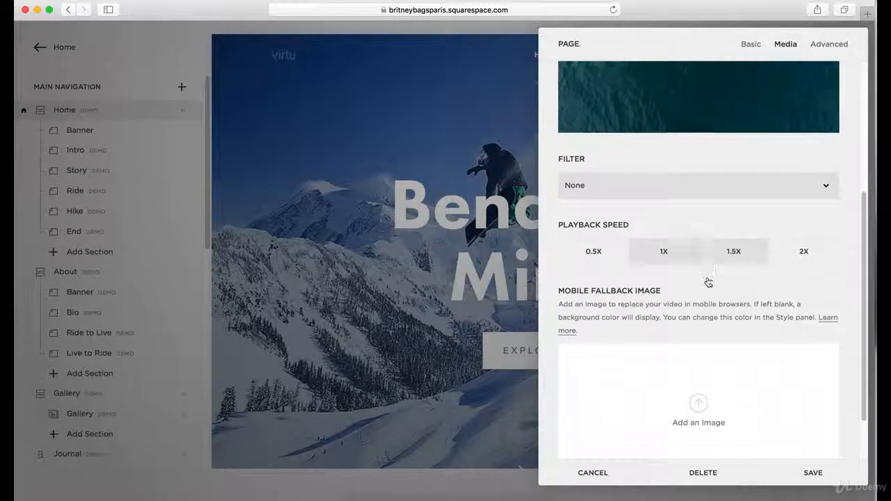
scroll(710, 314, down, 1)
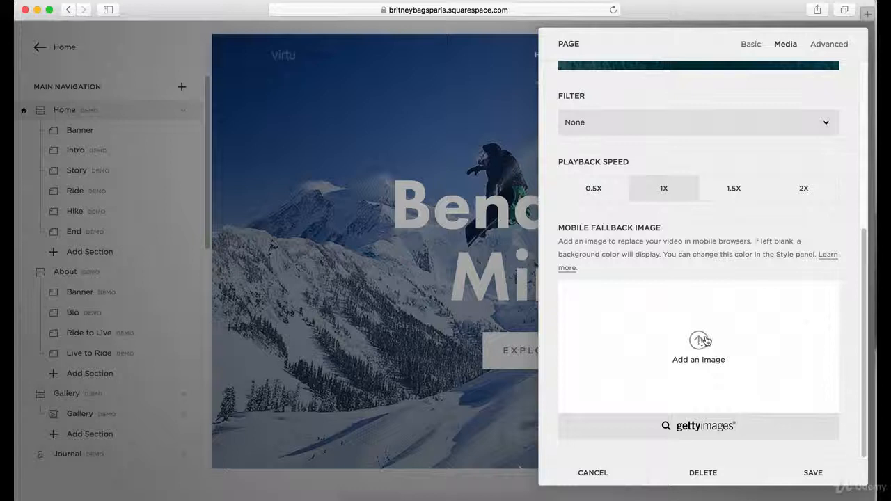
scroll(706, 339, up, 10)
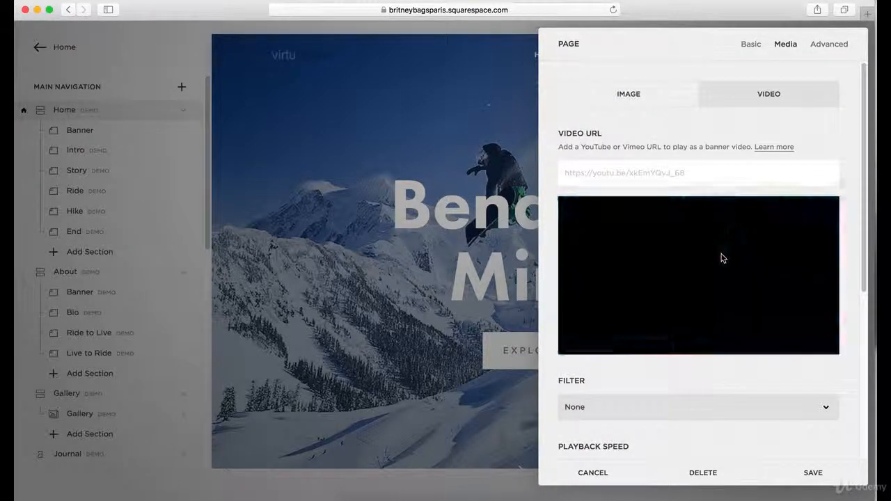
scroll(753, 262, down, 1)
scroll(751, 263, down, 2)
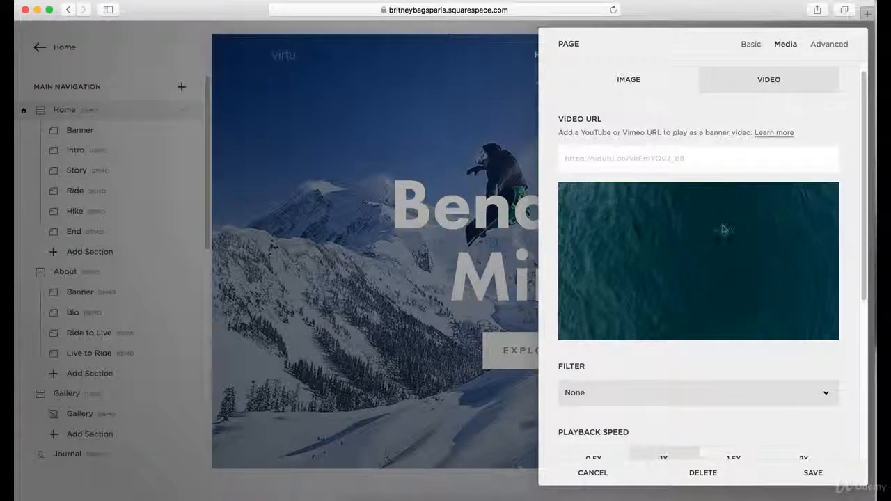
Compare the Banner section's image options with its video options, including playback speed and the mobile fallback image.
scroll(740, 274, down, 5)
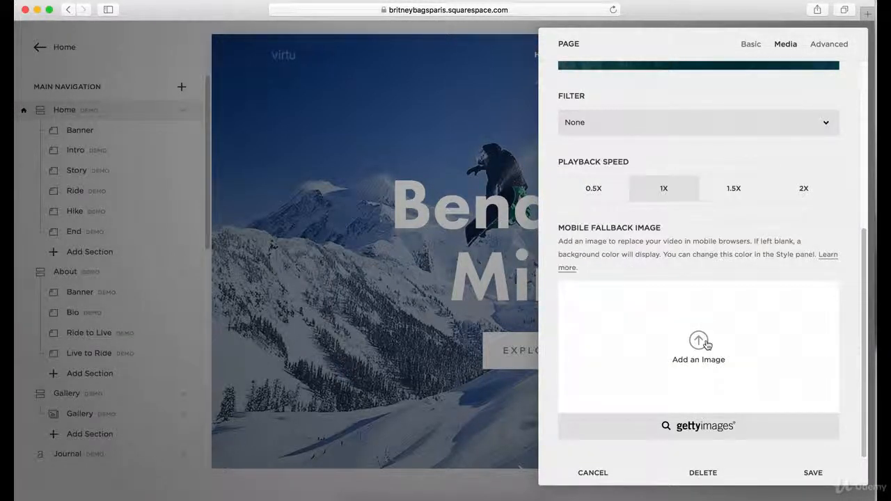
scroll(706, 344, up, 5)
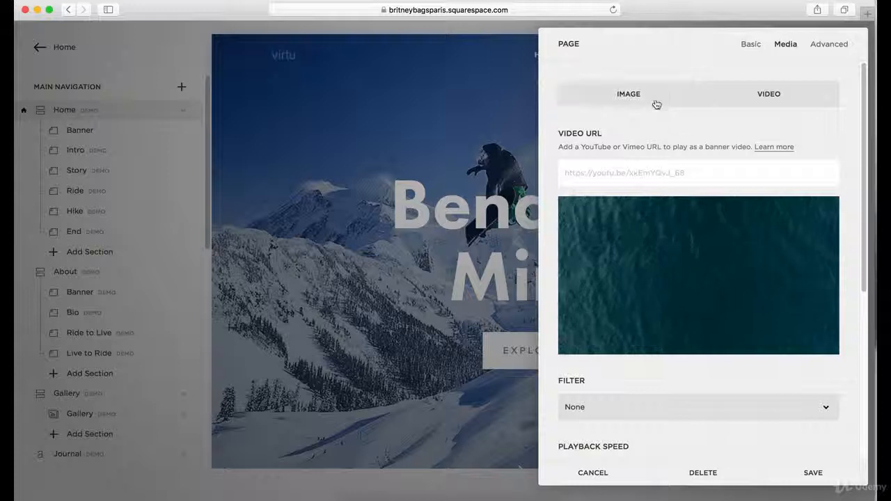
click(656, 102)
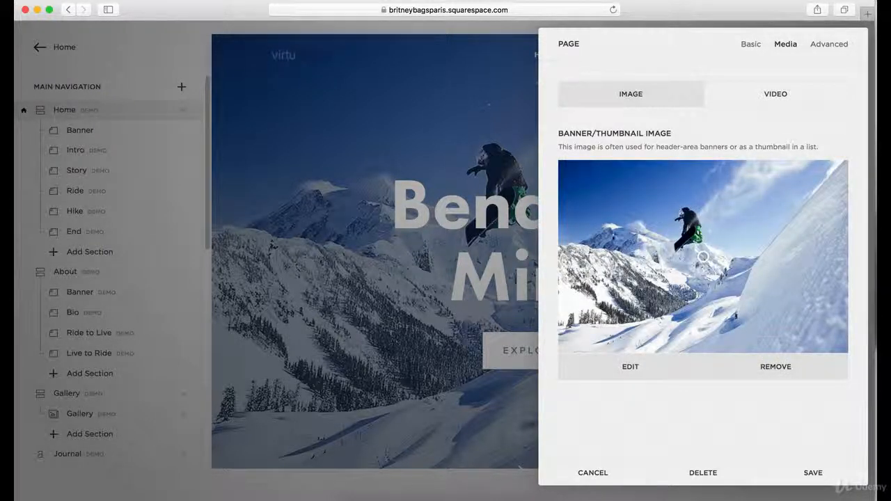
click(761, 102)
scroll(720, 284, down, 5)
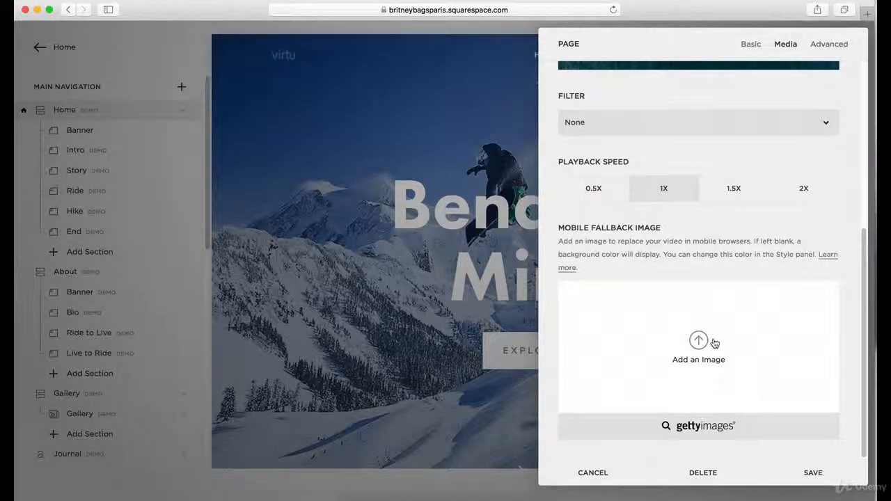
scroll(665, 317, up, 5)
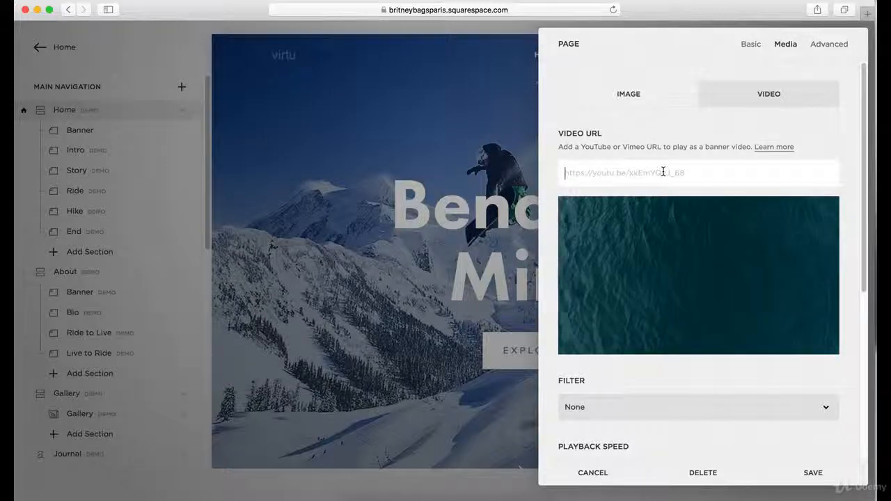
text(https://www.youtube.com/watch?v=Fh8_2zQZ3xM)
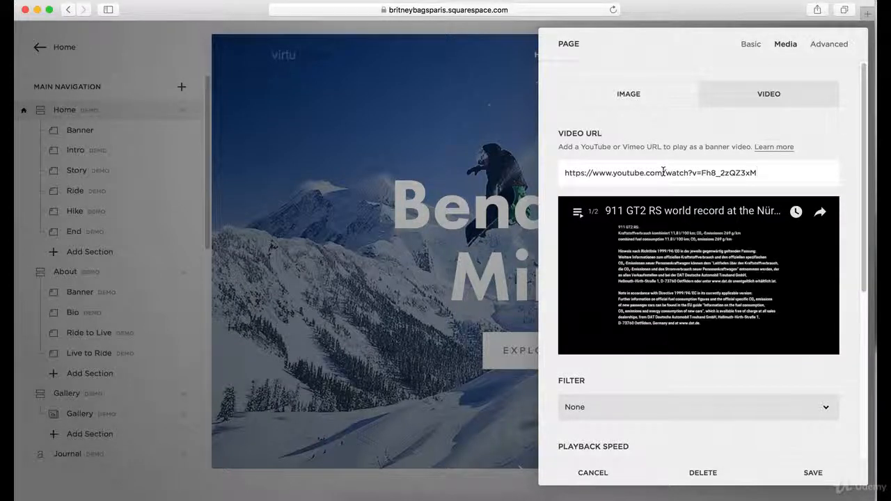
scroll(712, 234, down, 4)
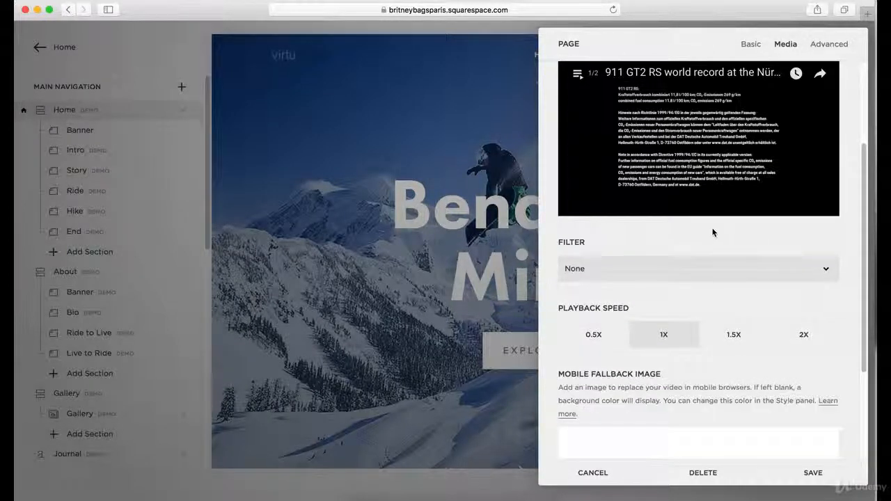
scroll(713, 233, down, 3)
click(811, 473)
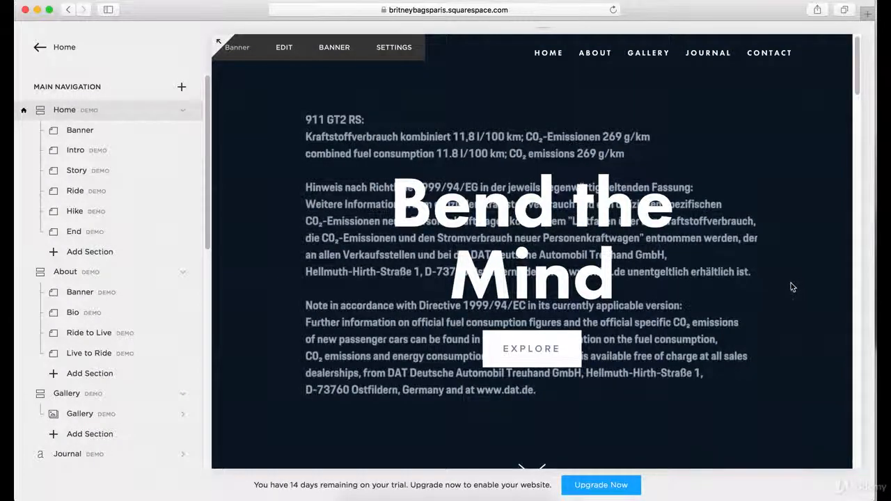
Examine how the banner video plays behind the heading on the Home page and how it meets the section below.
scroll(791, 287, down, 5)
scroll(774, 290, up, 4)
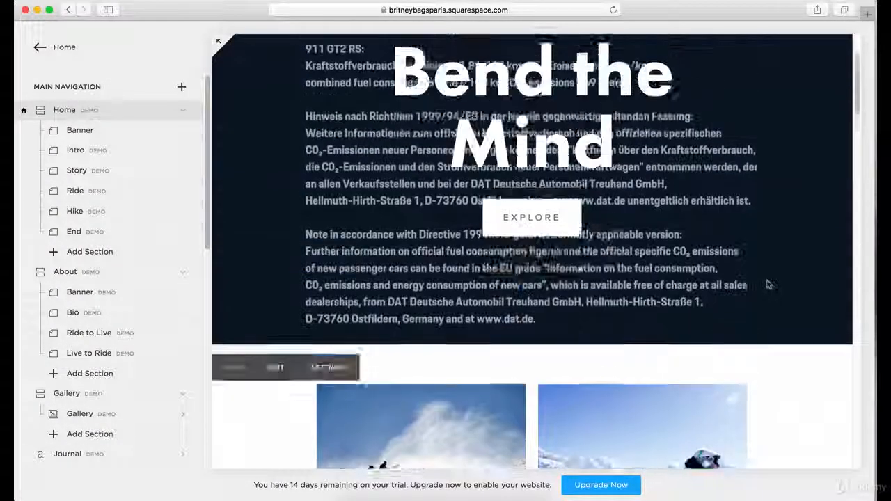
scroll(770, 285, up, 4)
scroll(721, 263, down, 3)
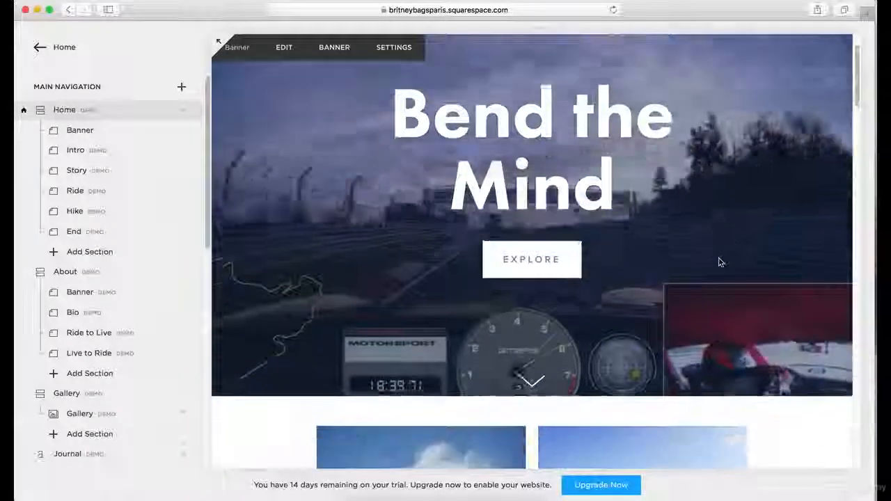
scroll(720, 263, up, 3)
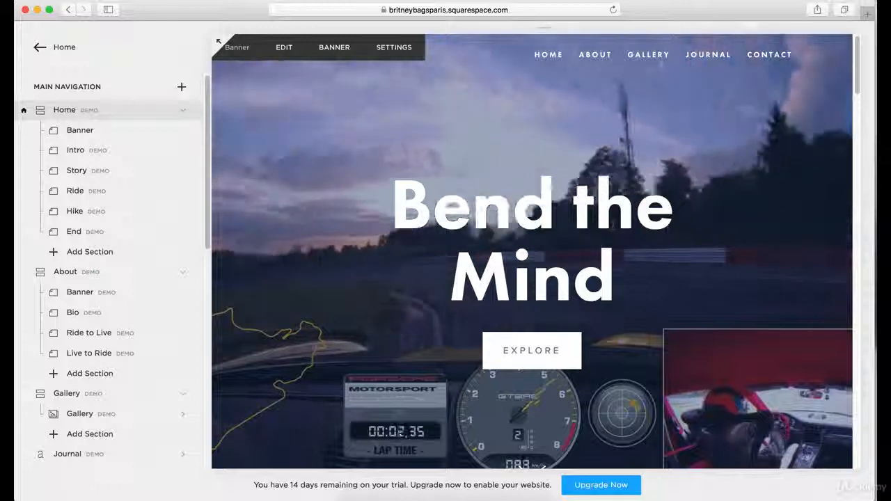
scroll(597, 247, down, 3)
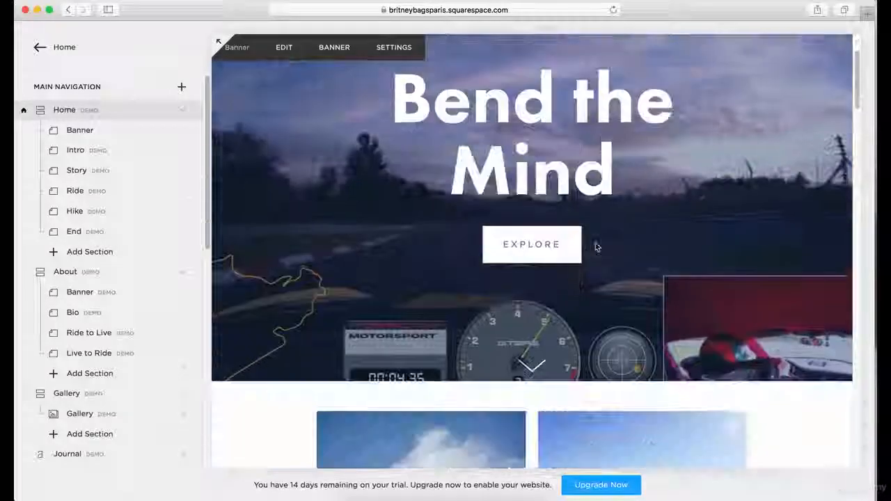
scroll(596, 247, up, 3)
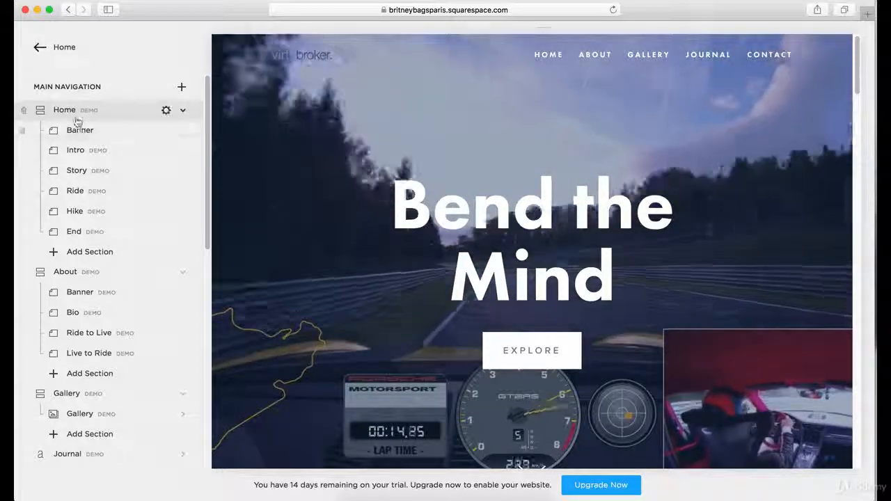
scroll(355, 213, down, 4)
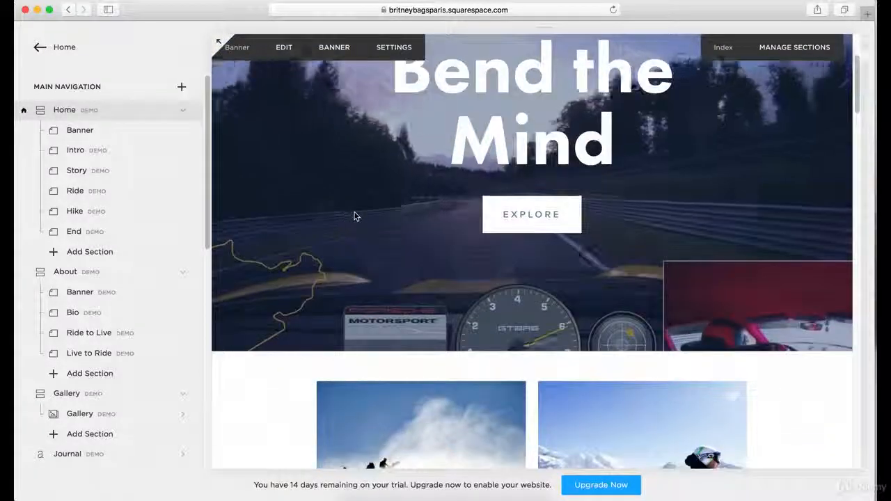
View the Home page's Banner section, look through the Intro and Story sections, and go to the Ride section.
click(103, 132)
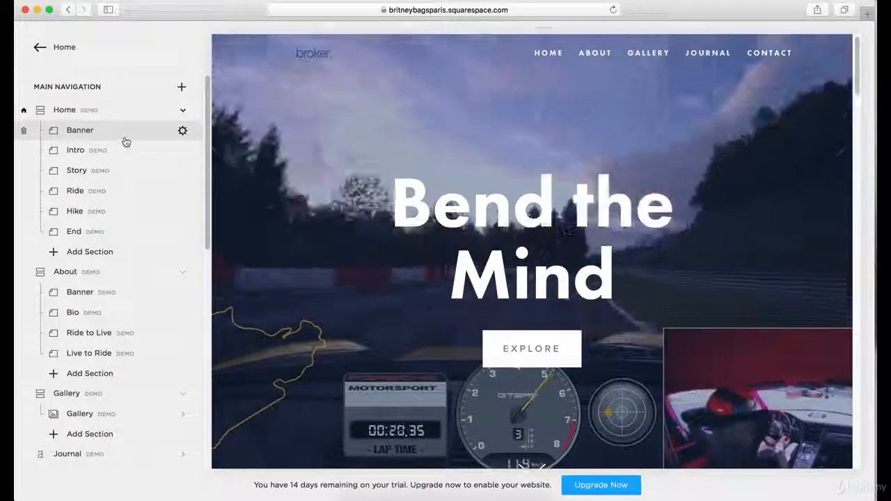
scroll(128, 175, down, 1)
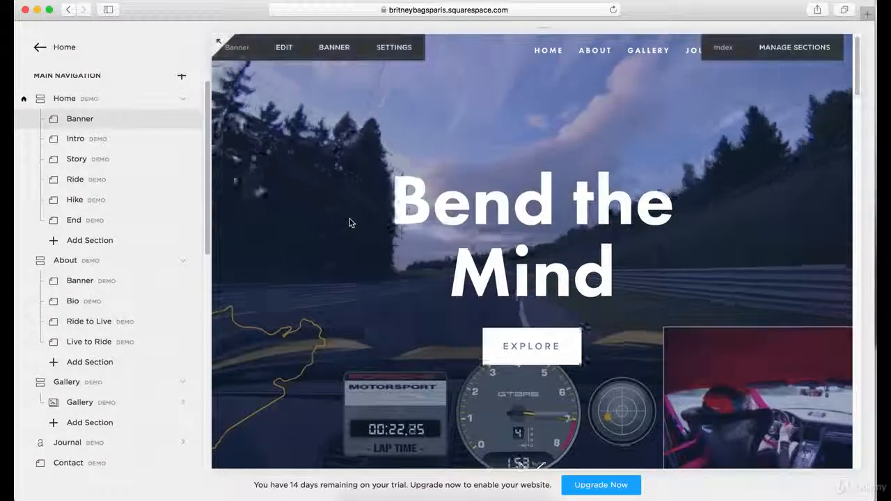
scroll(350, 223, down, 15)
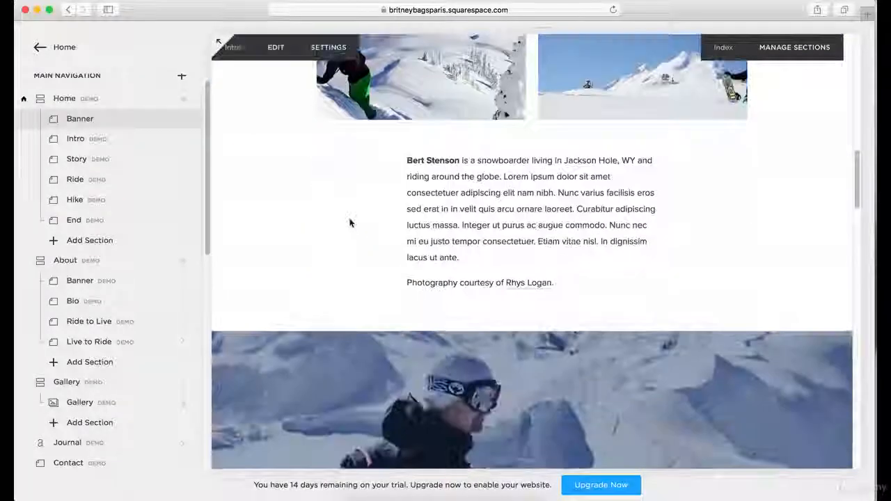
scroll(350, 222, down, 10)
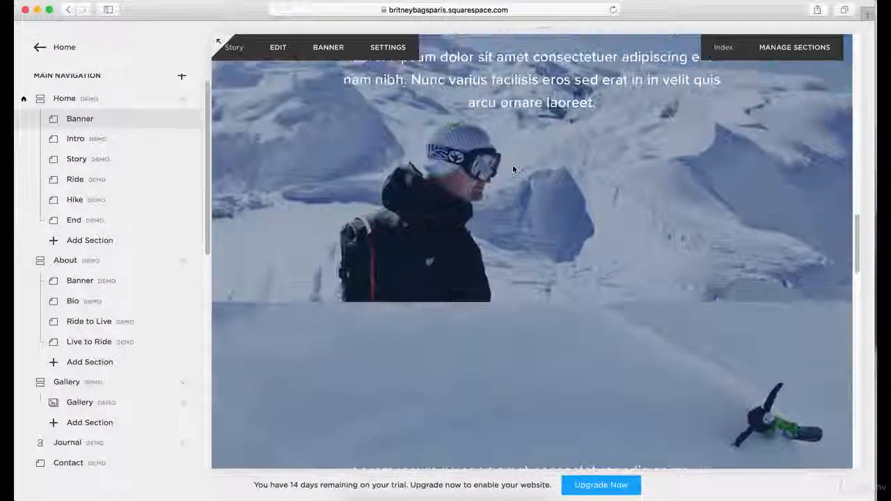
click(73, 182)
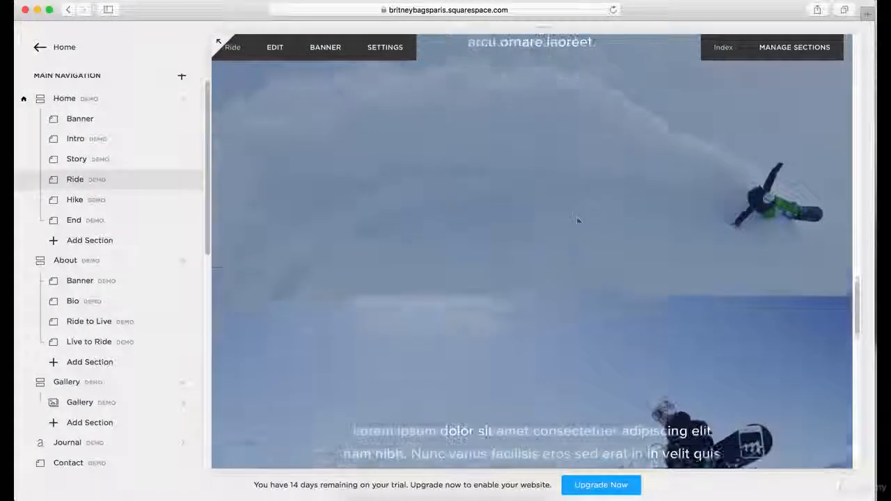
Replace the "Bend the Mind" heading in the Home Banner section with "Track Record!" and save the section.
scroll(581, 215, up, 15)
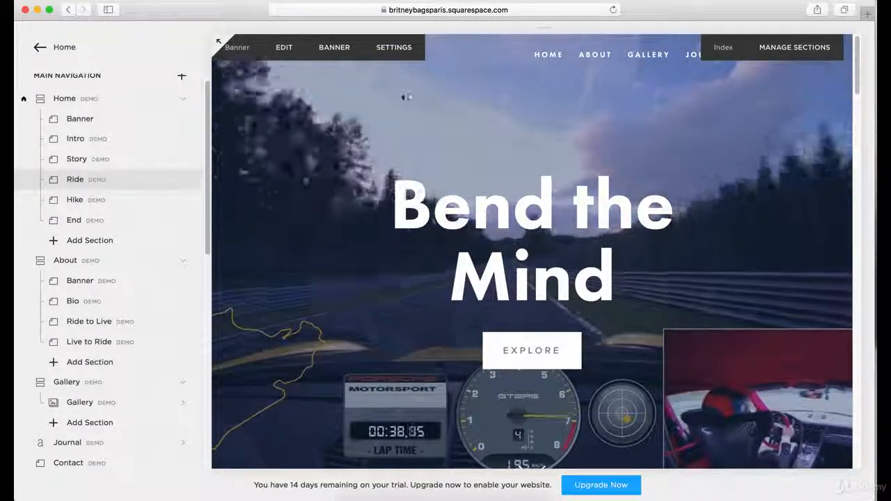
click(285, 49)
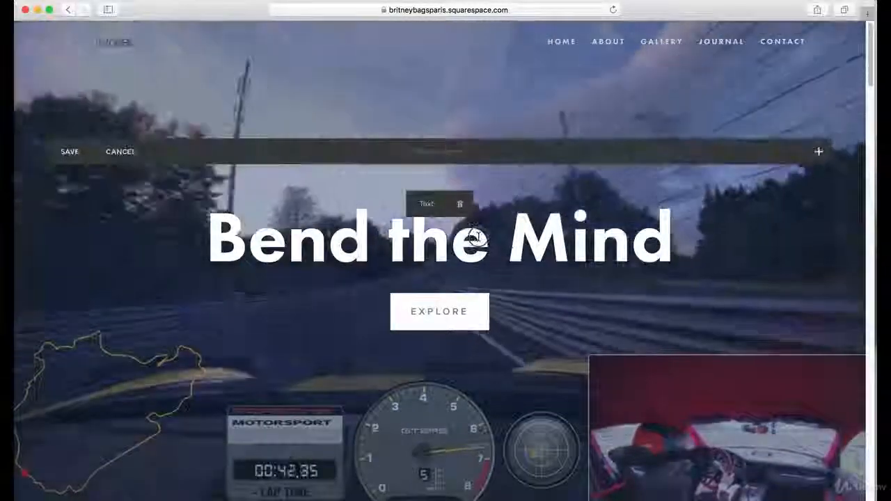
click(479, 237)
drag(673, 240, 204, 224)
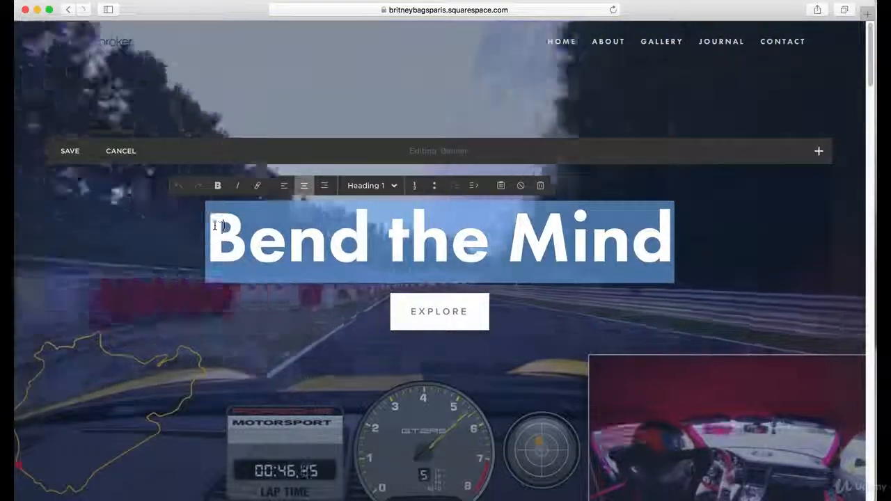
text(Track R)
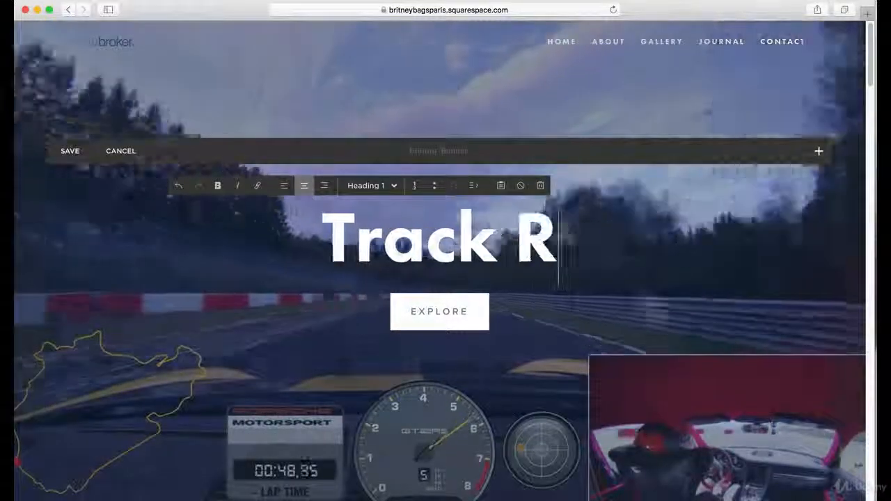
text(ecord!)
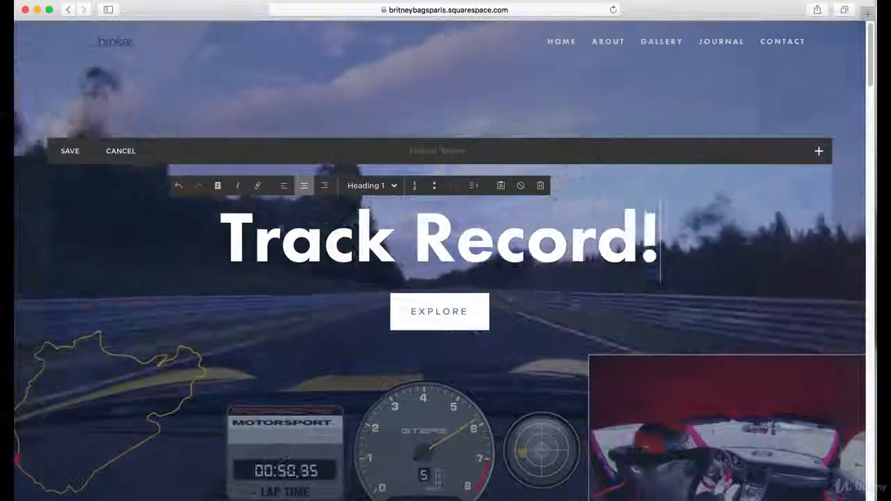
mouse_move(422, 313)
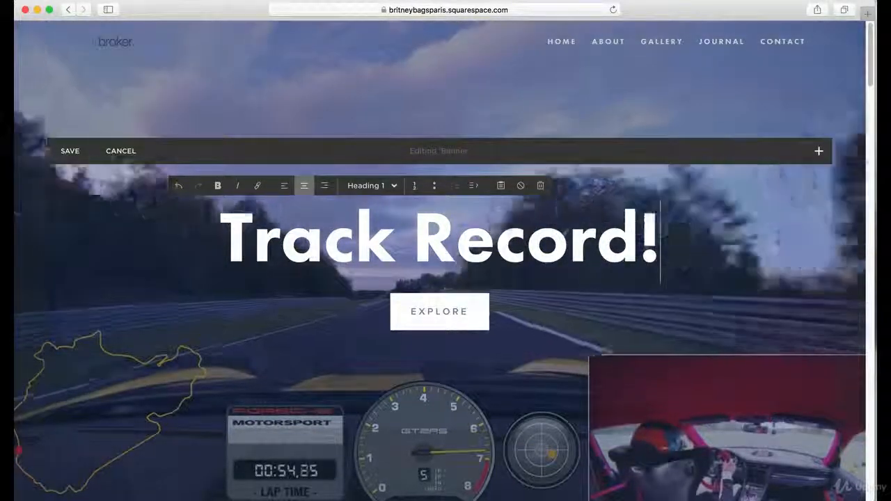
click(68, 158)
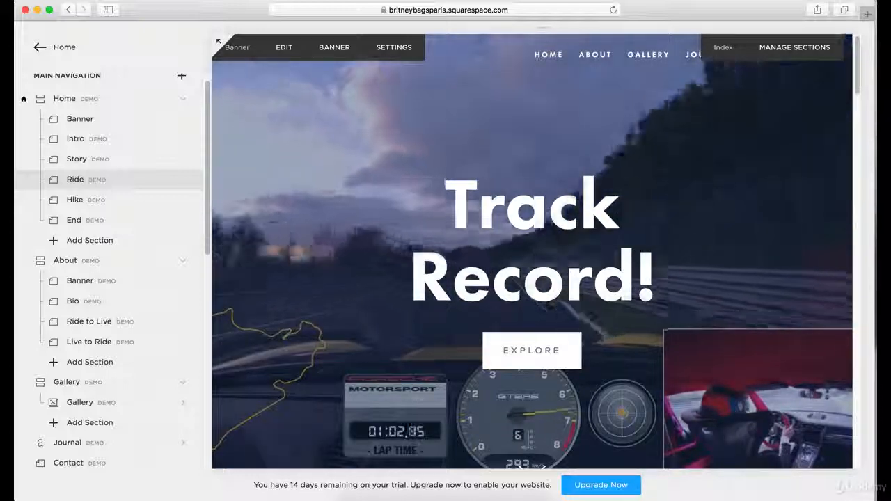
Look through the Home page from the banner to the Ride section and return to the banner.
scroll(513, 275, down, 2)
scroll(513, 275, down, 2)
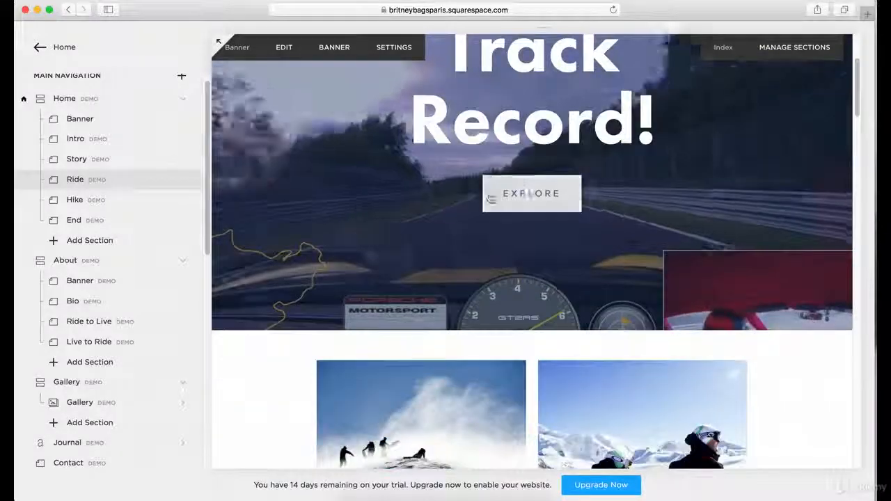
scroll(490, 199, down, 15)
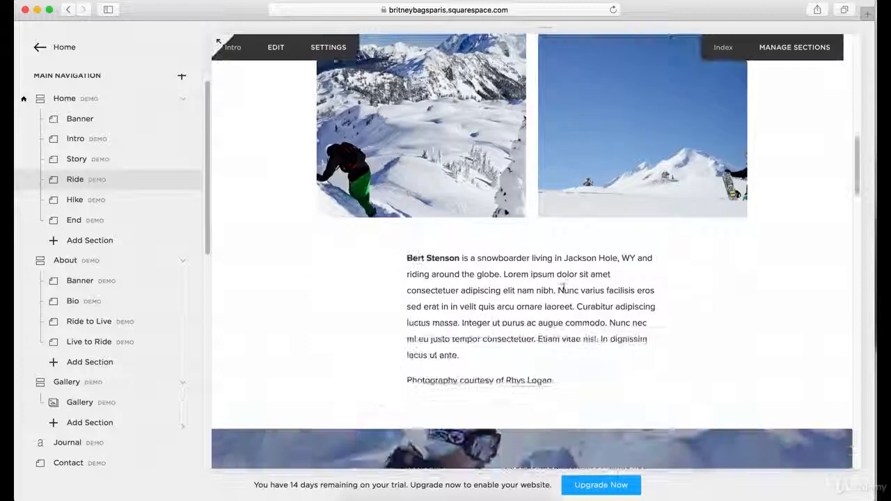
scroll(562, 286, down, 10)
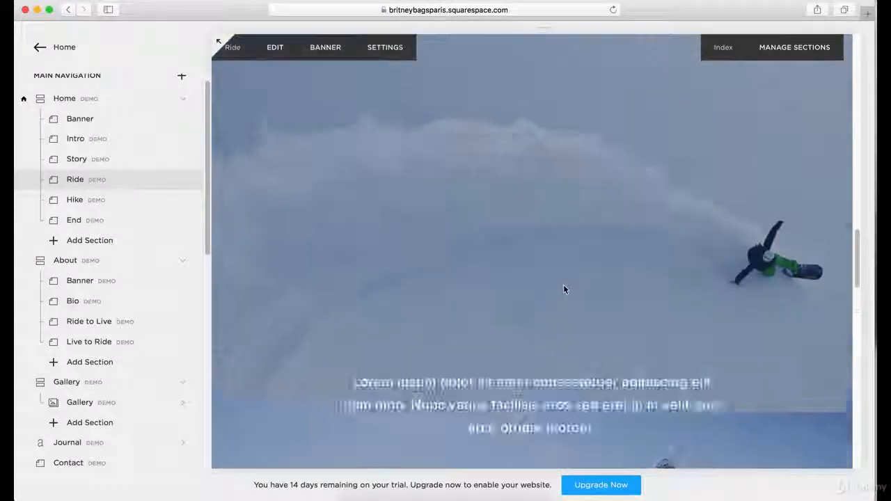
scroll(564, 289, up, 20)
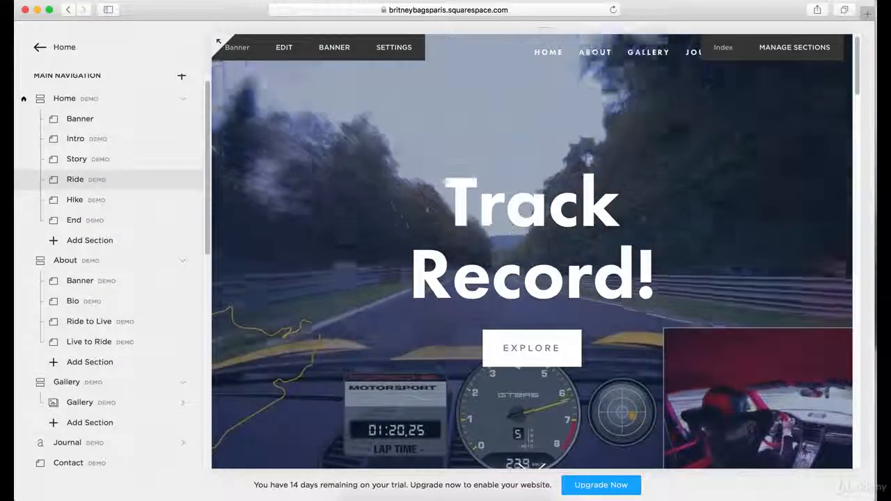
Open the Home Banner section's page settings and examine the header code injection and banner video options.
mouse_move(157, 123)
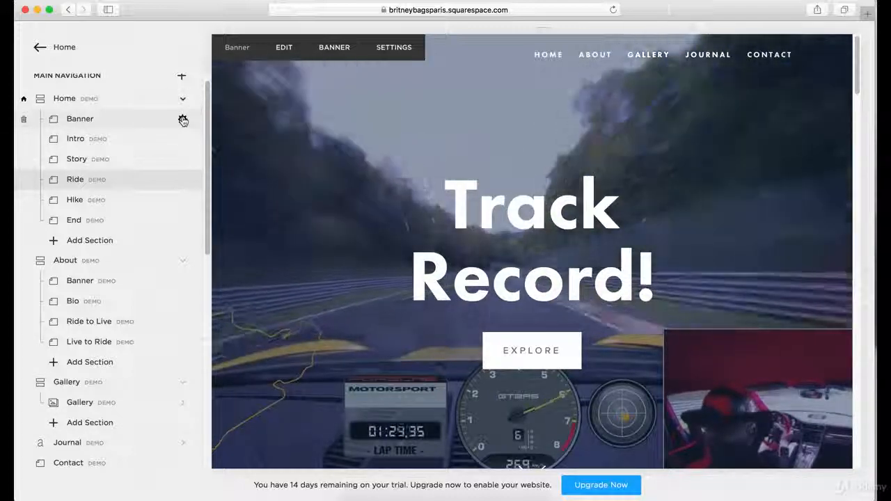
click(182, 120)
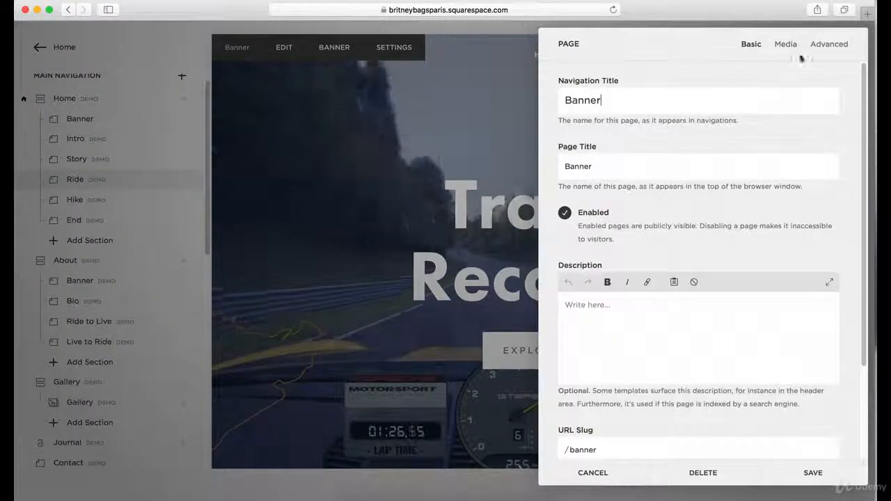
click(822, 46)
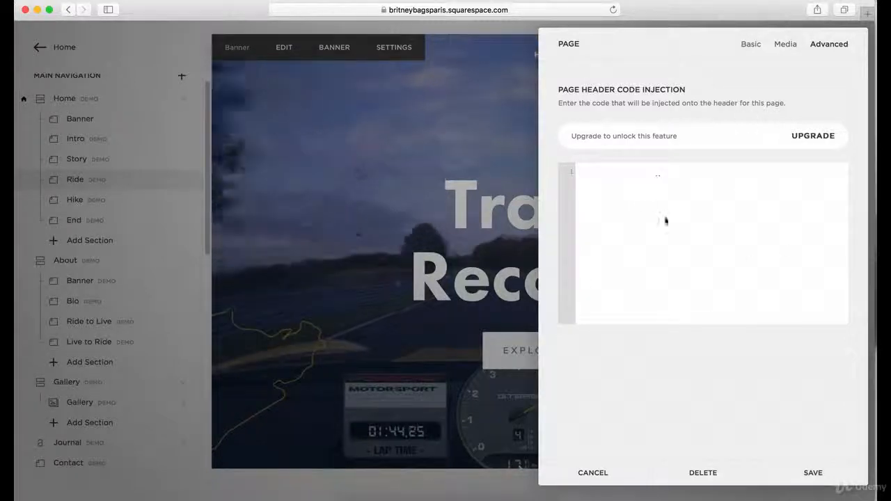
click(779, 46)
scroll(775, 202, down, 3)
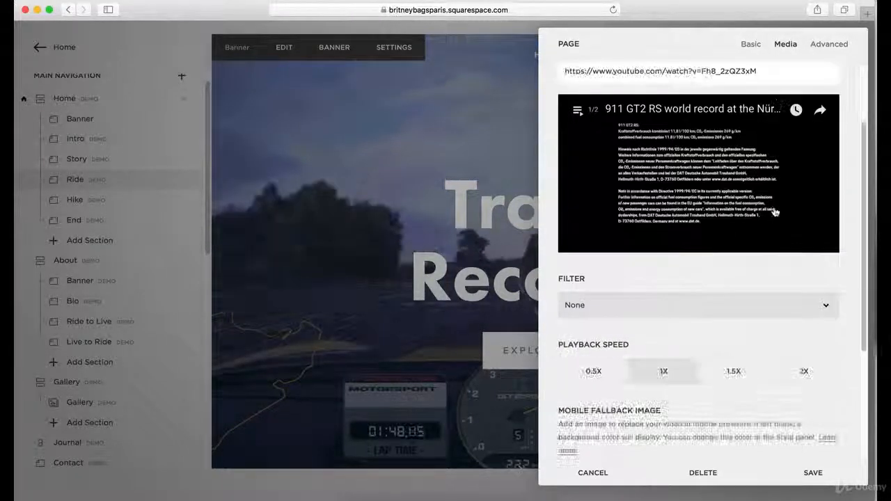
scroll(772, 211, down, 3)
scroll(762, 233, up, 5)
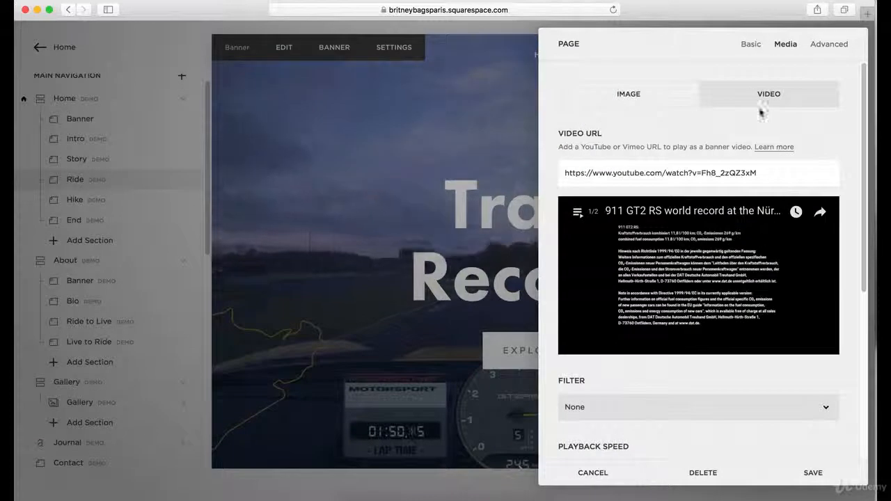
Add the description "TEST TEST TEST" to the Home Banner section and save its settings.
click(747, 49)
scroll(720, 272, down, 3)
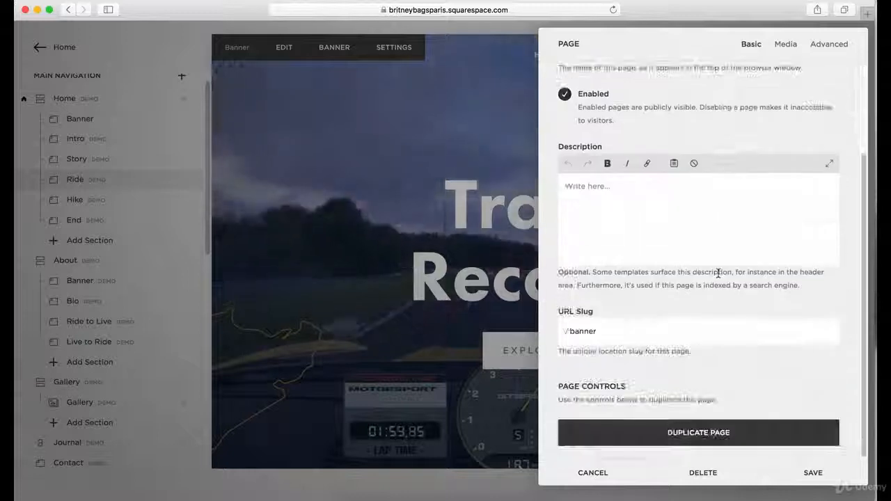
click(613, 185)
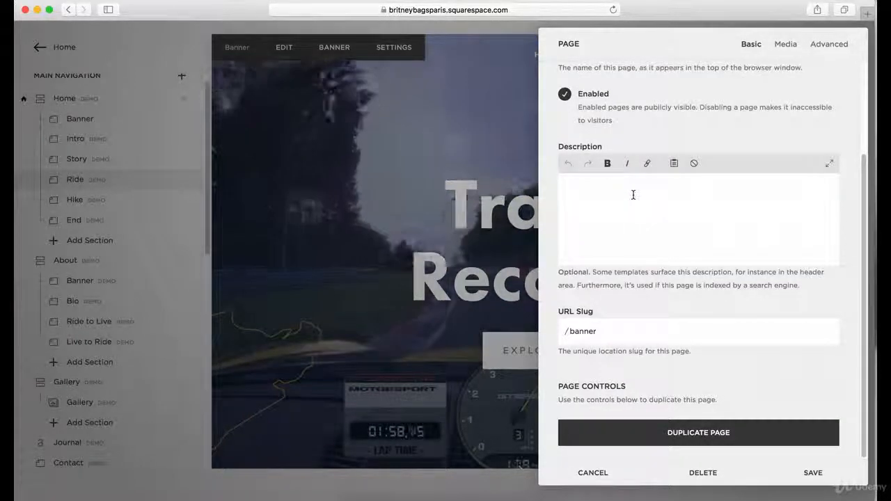
text(TEST TE)
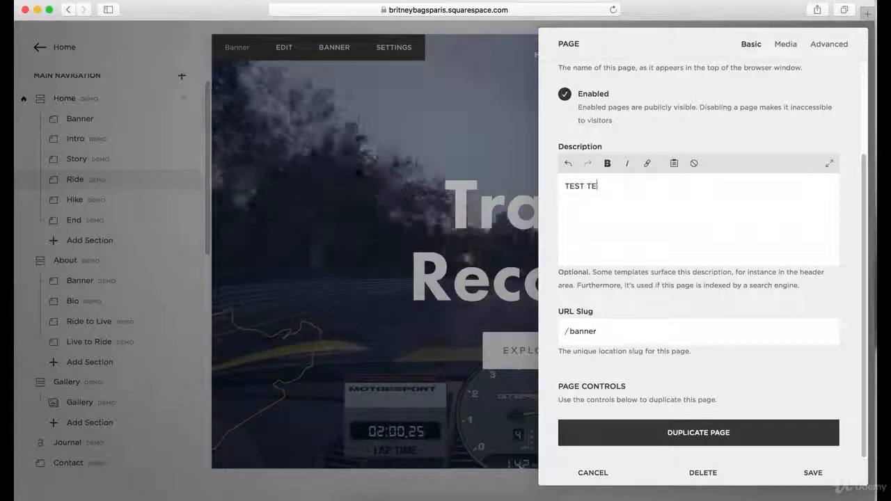
text(ST TEST)
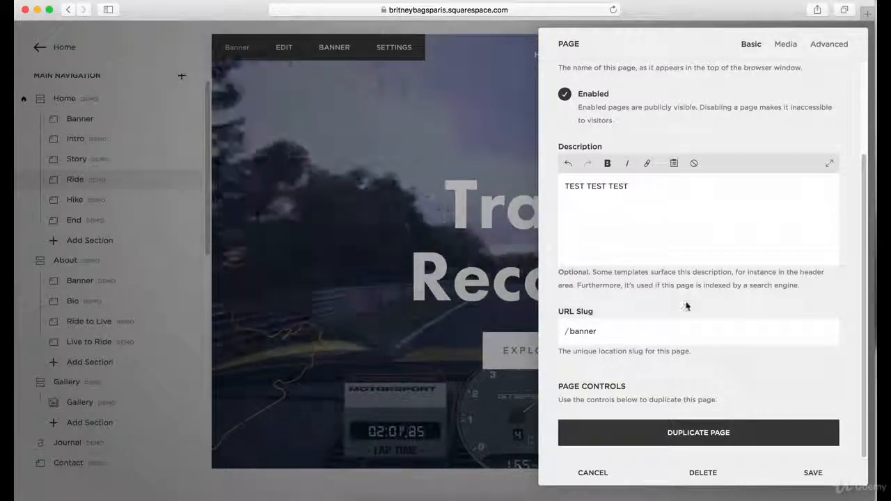
click(813, 473)
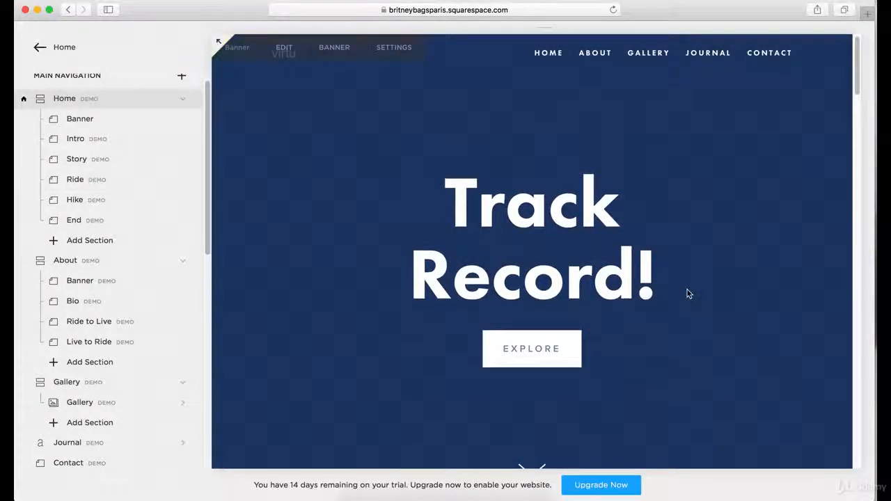
Look through the Home page from the banner past the Intro images to the Story section and return to the banner.
scroll(687, 293, down, 3)
scroll(687, 298, down, 5)
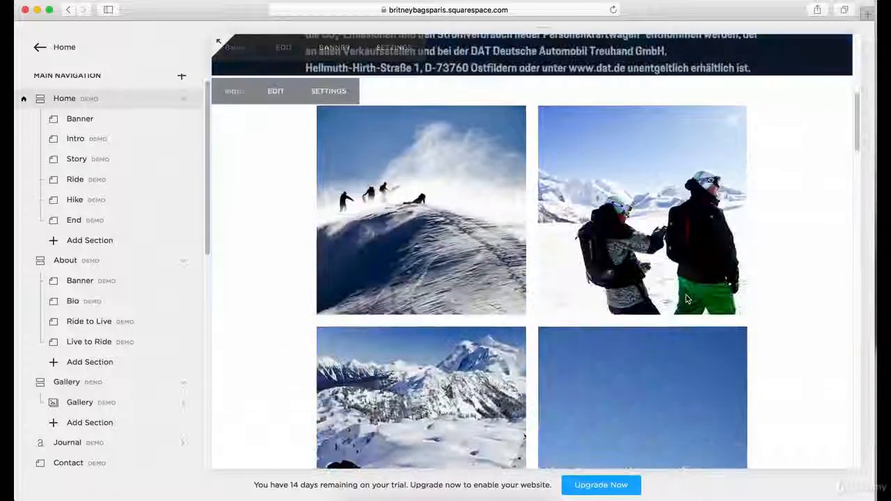
scroll(686, 296, up, 3)
scroll(686, 297, up, 3)
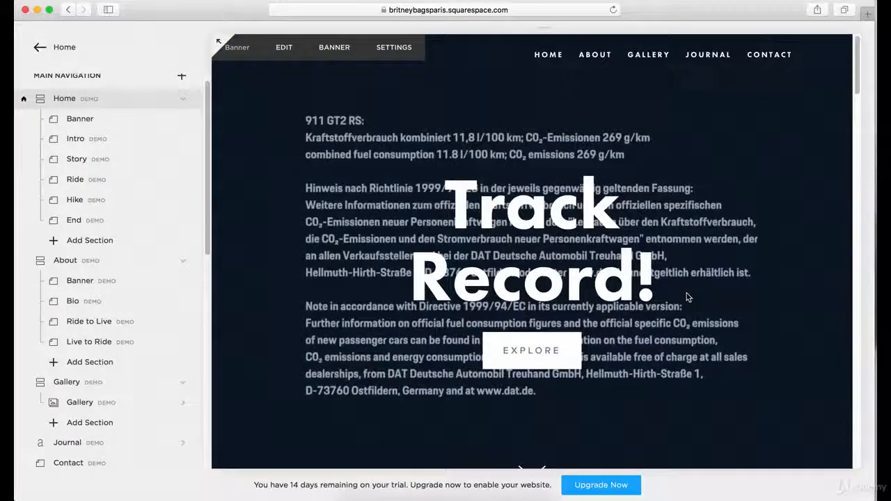
scroll(687, 298, down, 8)
scroll(686, 298, down, 3)
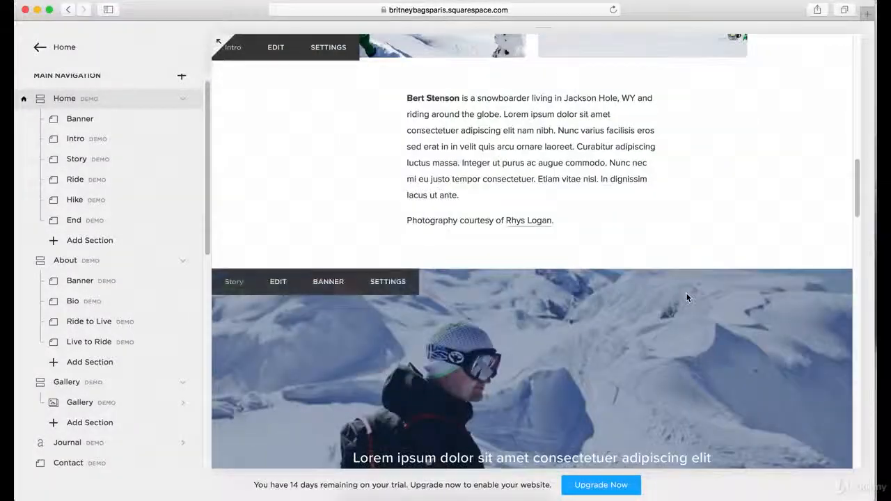
scroll(686, 293, up, 10)
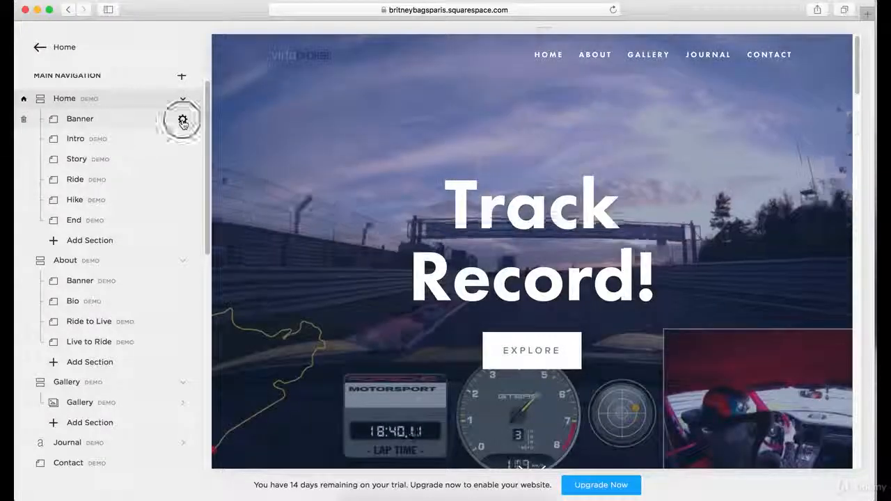
Review the Home Banner section's basic and banner video settings, and discard any changes.
click(182, 119)
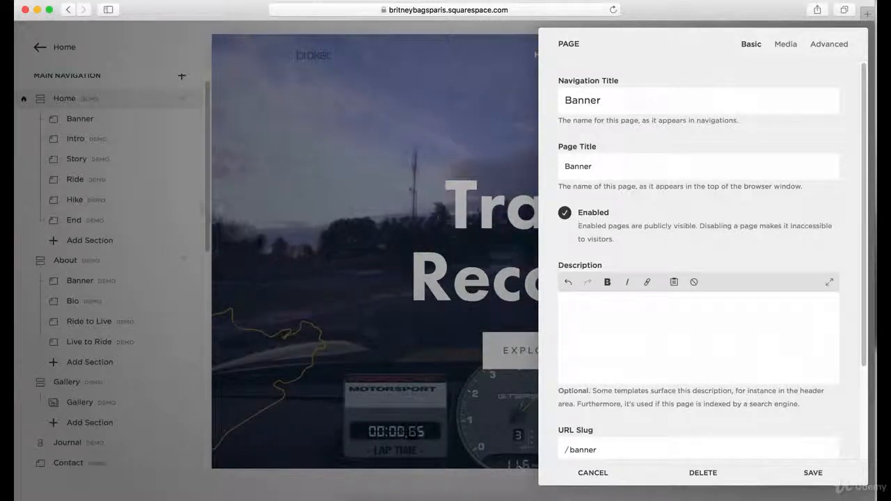
scroll(804, 326, down, 3)
scroll(803, 314, up, 3)
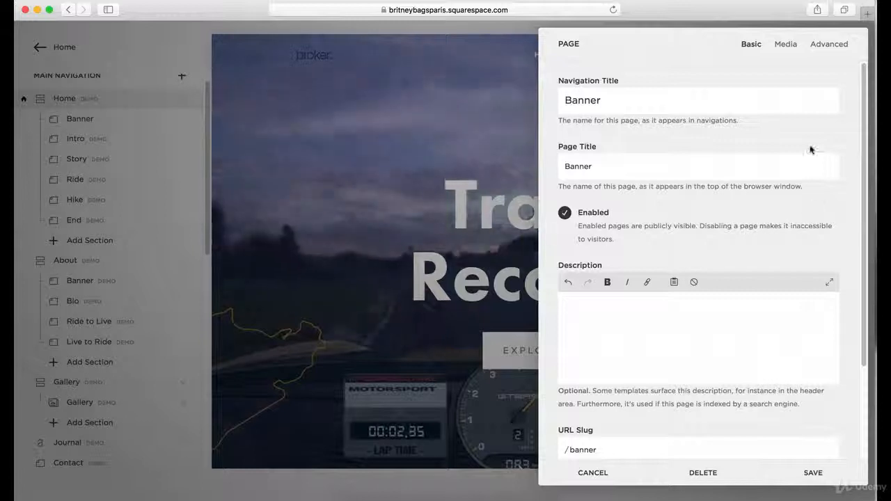
click(781, 46)
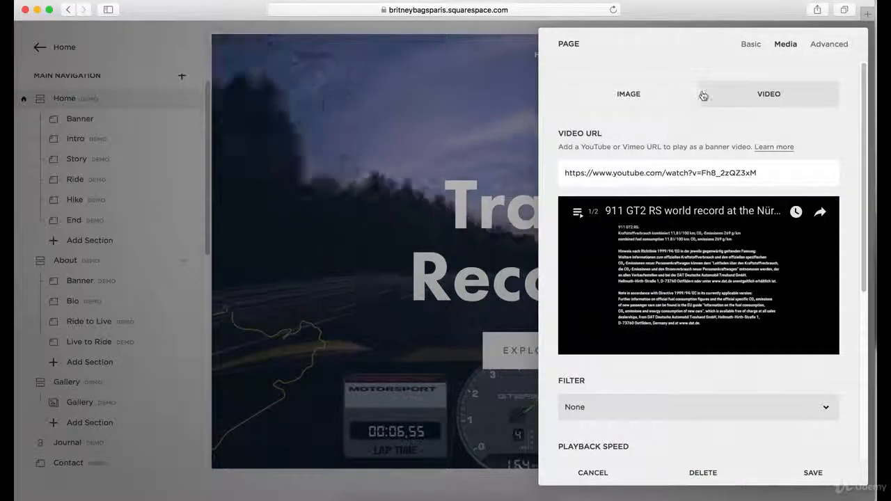
click(167, 180)
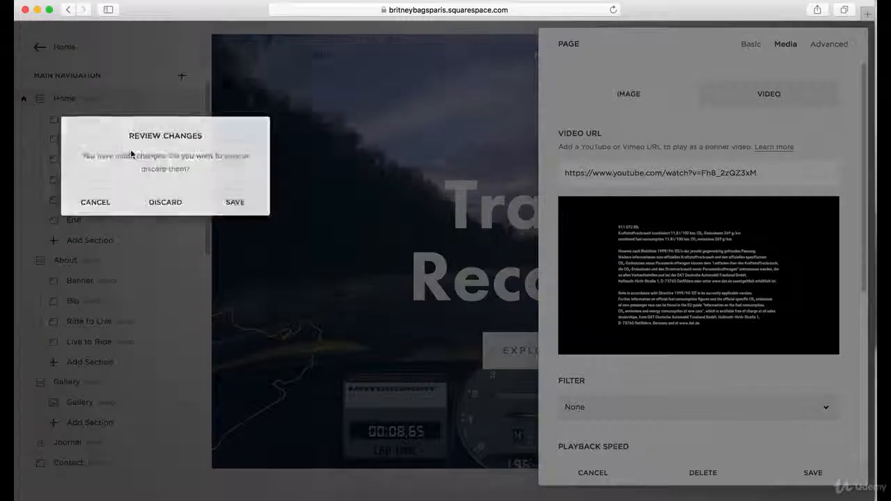
click(171, 209)
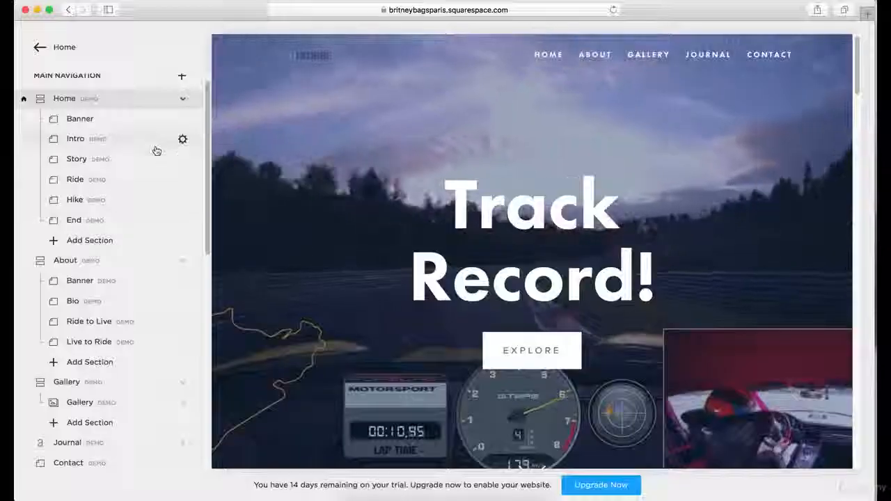
click(167, 99)
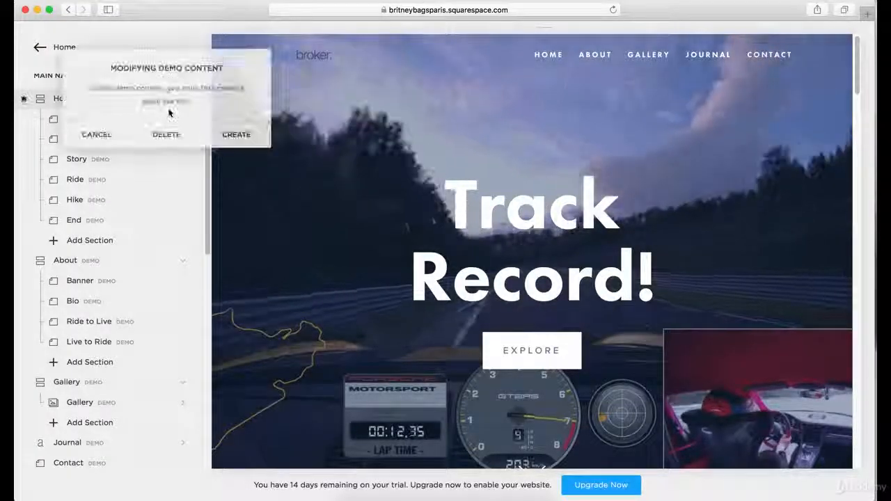
click(106, 137)
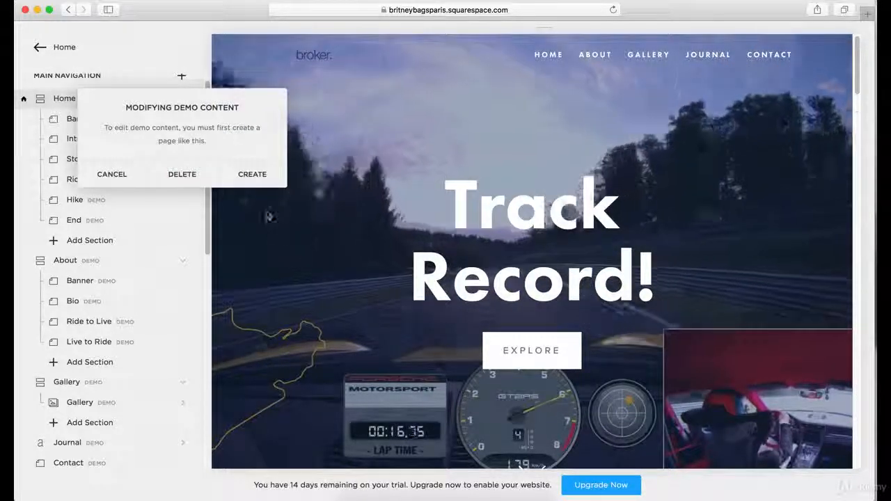
click(63, 129)
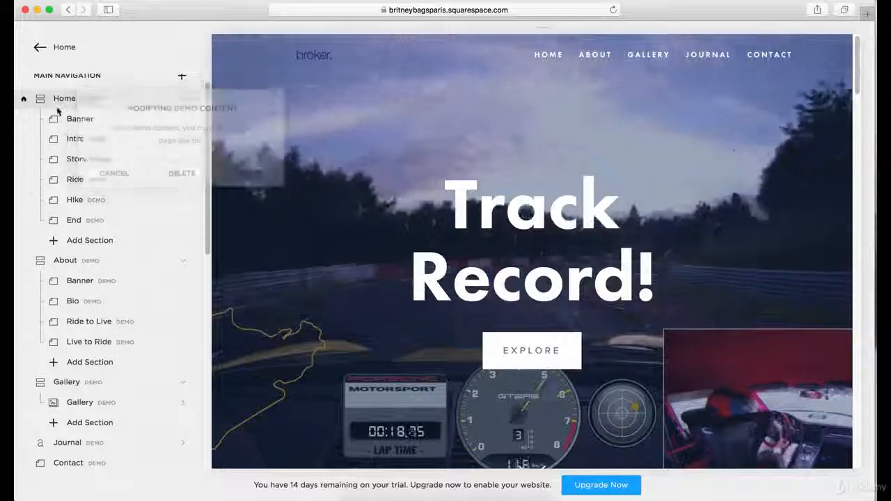
Create an editable page from the Home demo index.
click(165, 100)
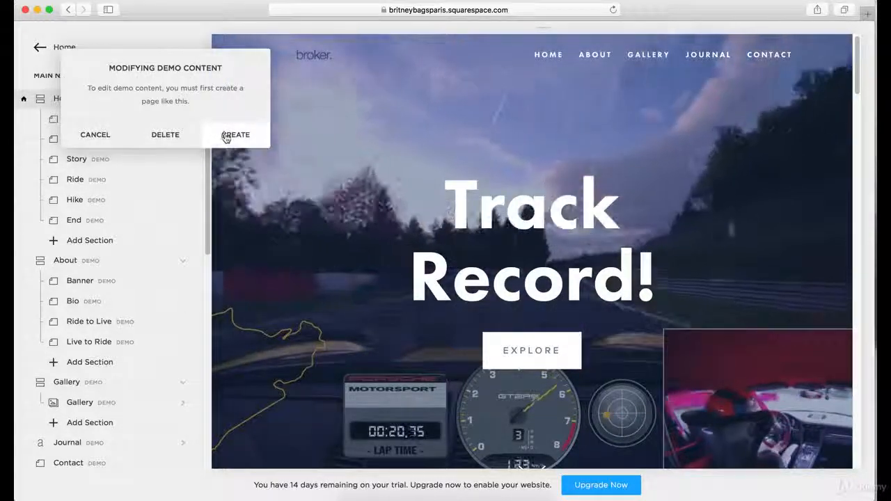
click(230, 134)
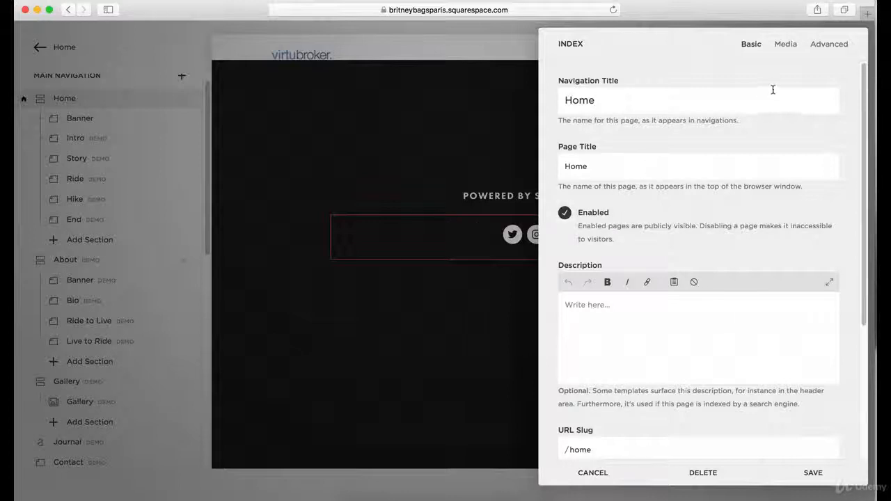
Examine the Home index's basic settings, description note and banner image options, and close them without saving.
scroll(739, 273, down, 3)
scroll(740, 273, up, 3)
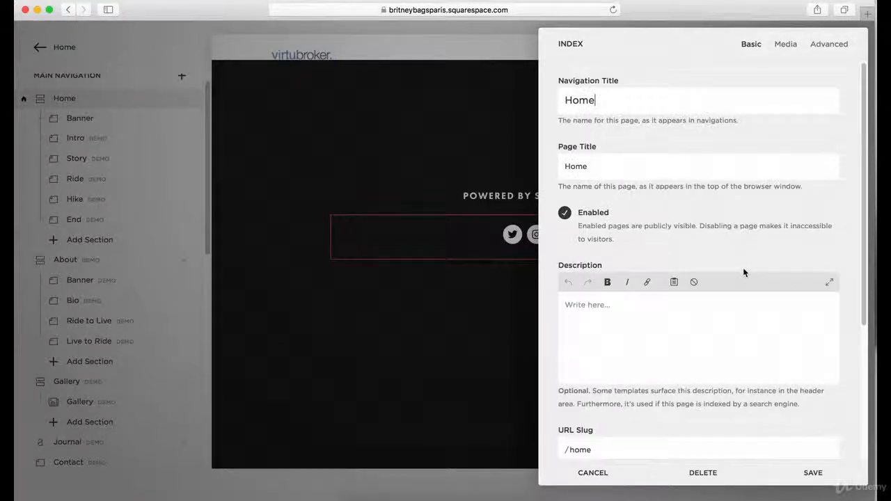
click(785, 52)
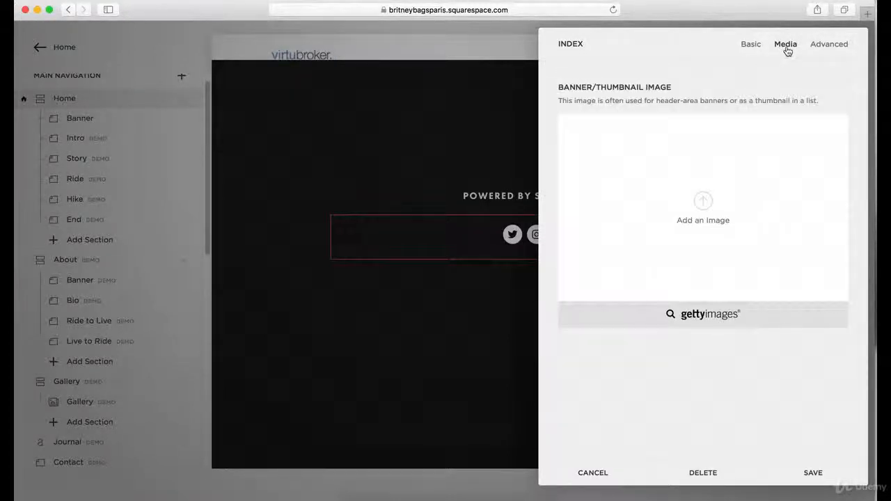
click(749, 45)
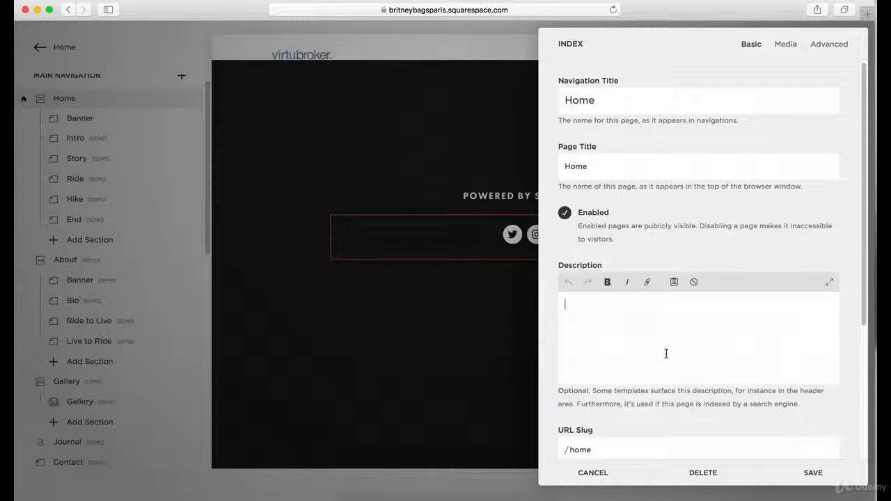
drag(663, 392, 801, 402)
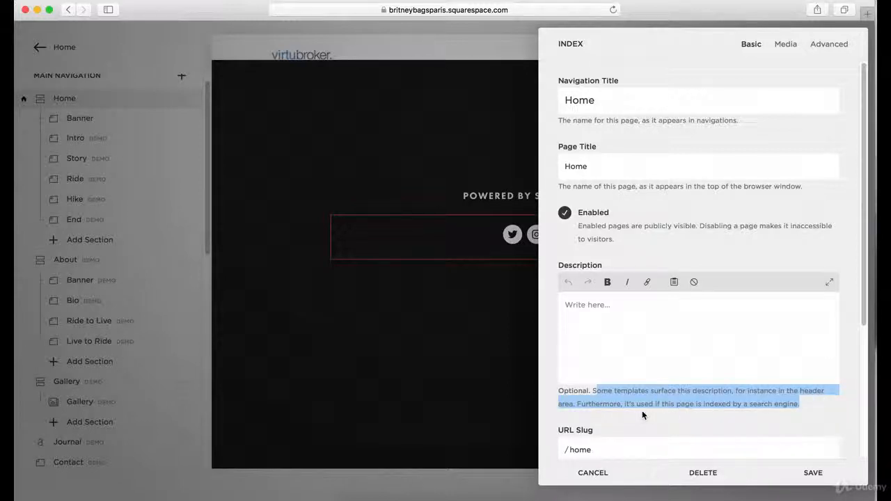
click(801, 404)
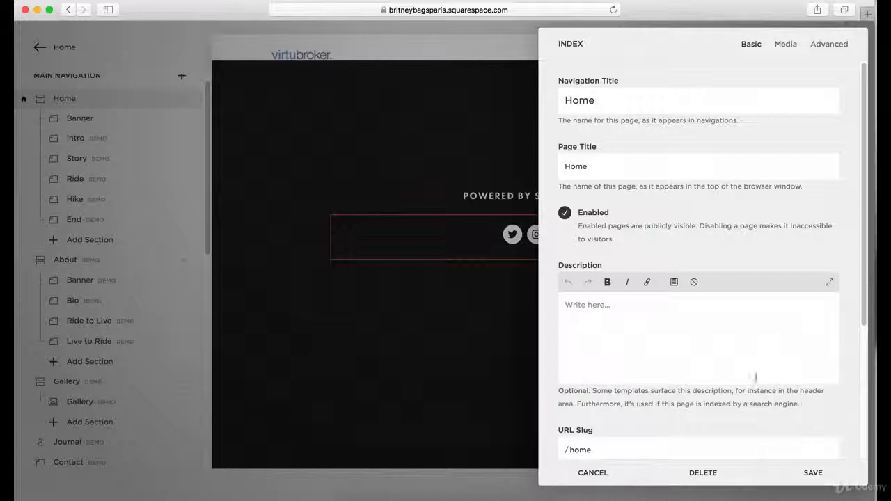
click(595, 477)
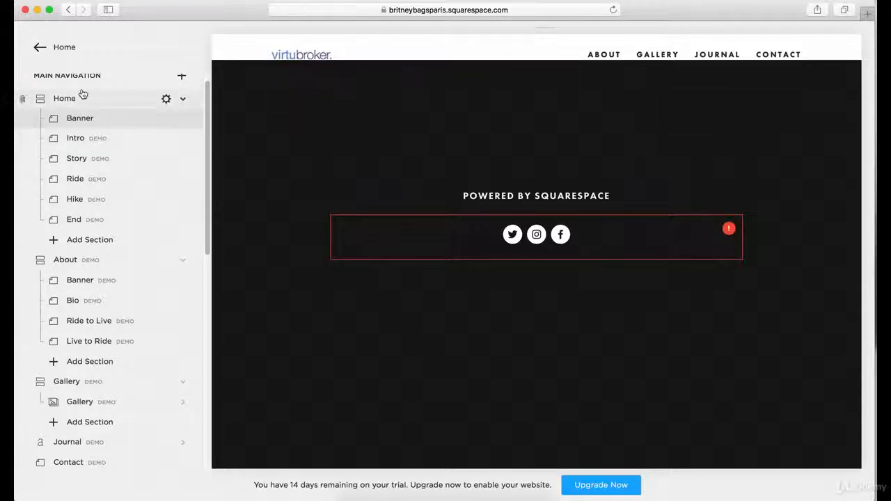
View the Home page's Banner section and look through the sections down to Hike and the navigation page list.
click(142, 119)
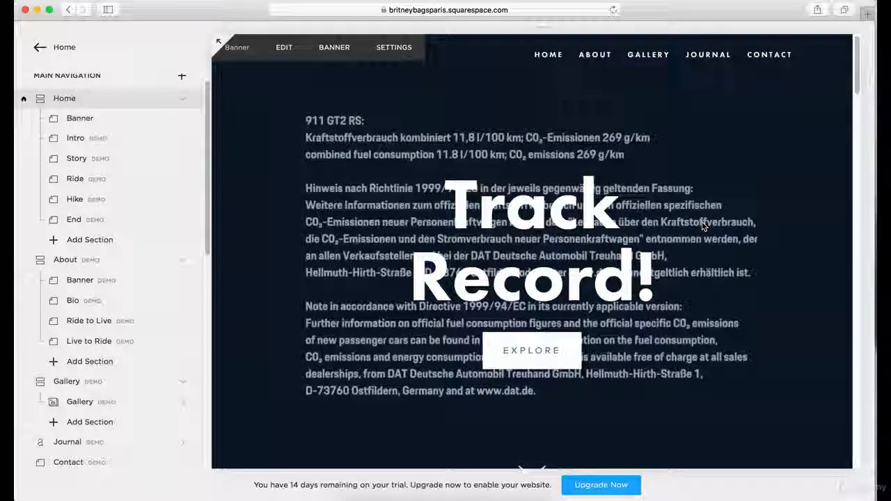
scroll(700, 230, down, 5)
scroll(700, 231, up, 5)
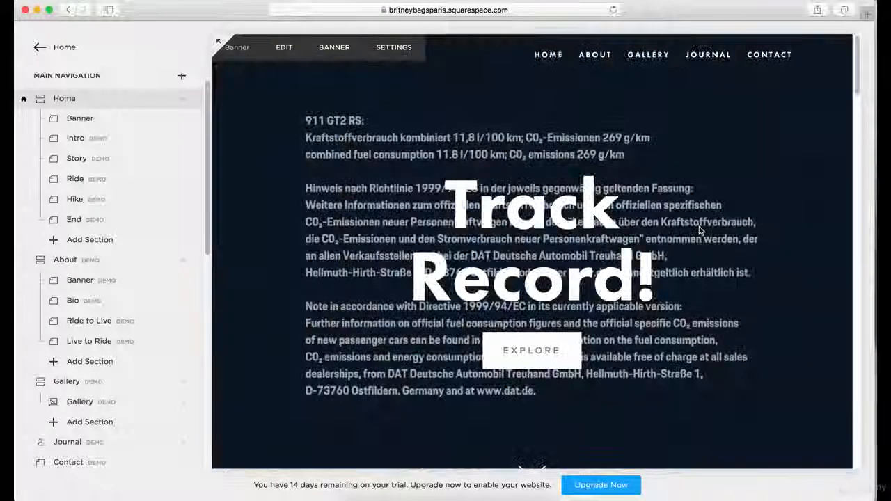
scroll(699, 230, down, 2)
scroll(700, 228, down, 4)
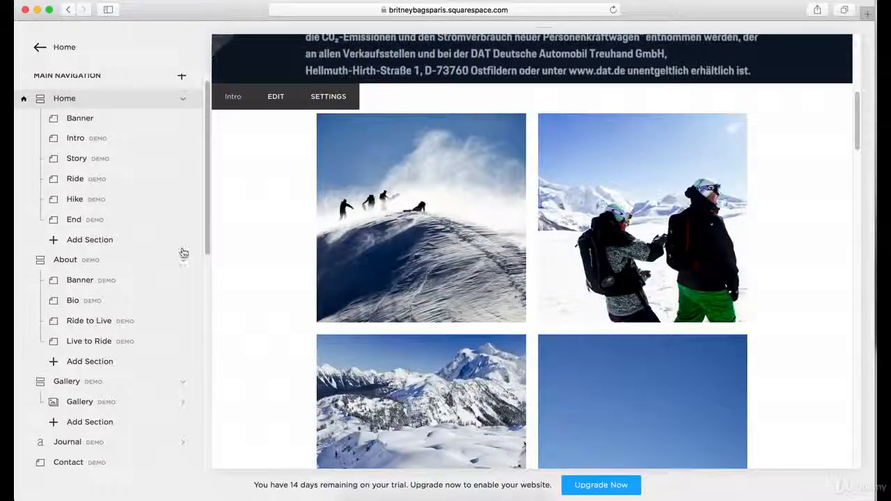
scroll(183, 253, down, 4)
scroll(429, 248, down, 12)
scroll(452, 257, down, 5)
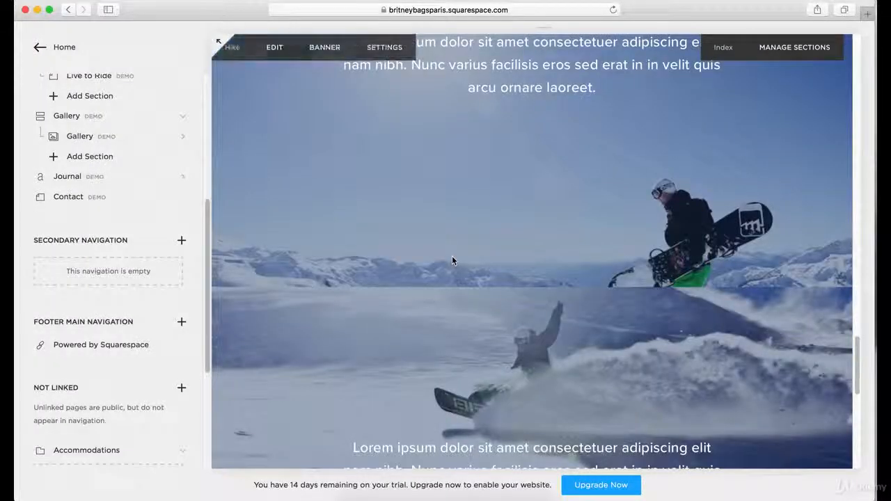
Look over the Home page's End section and footer, return up to the Story section, and check the unlinked pages.
scroll(139, 177, up, 5)
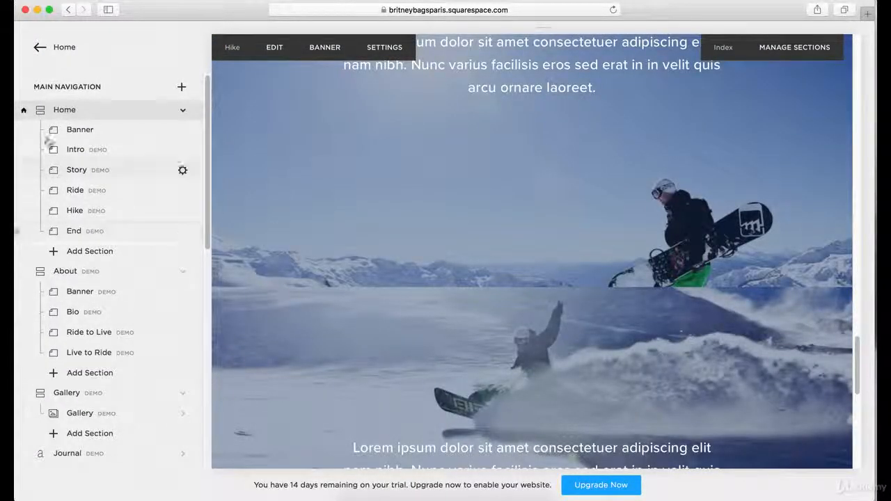
scroll(534, 285, down, 8)
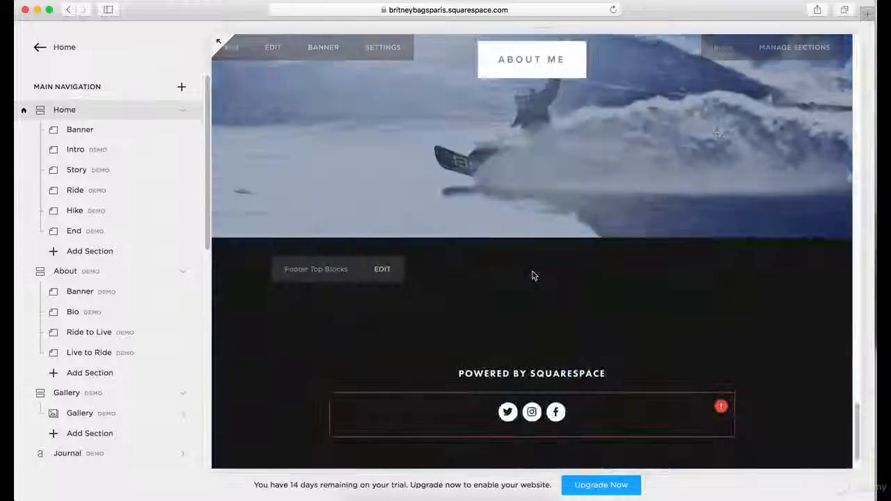
scroll(555, 156, up, 8)
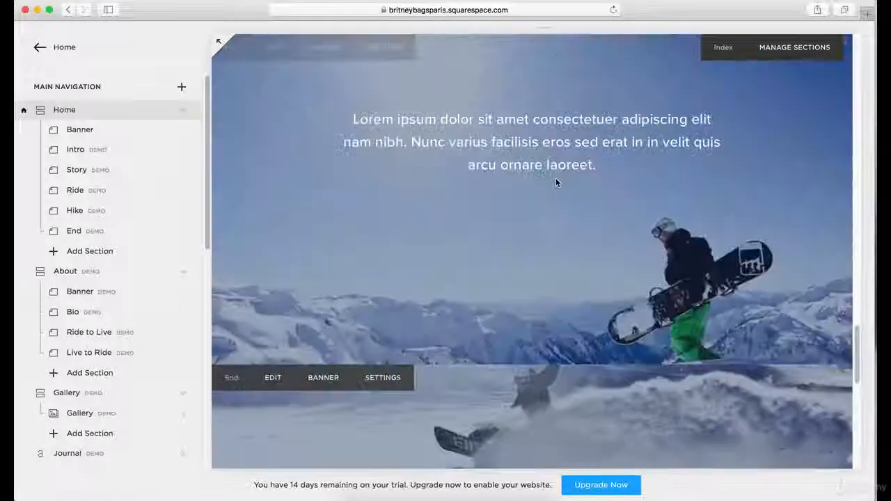
scroll(535, 180, up, 10)
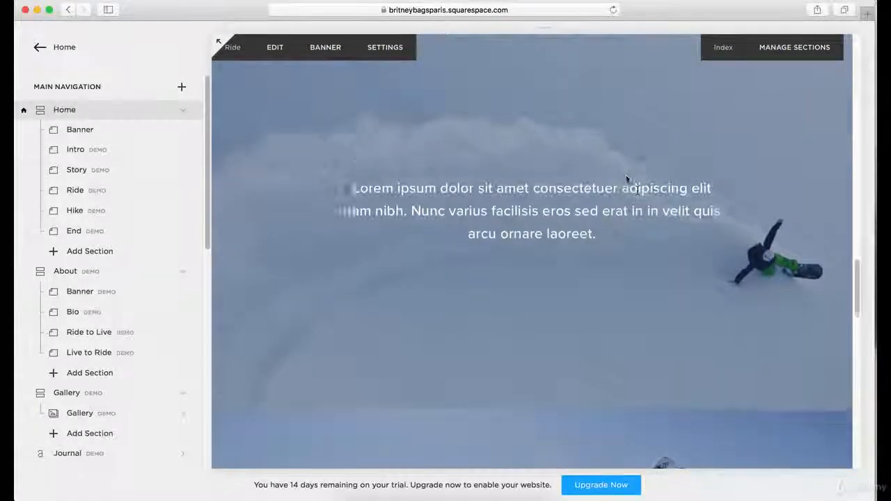
scroll(574, 156, down, 6)
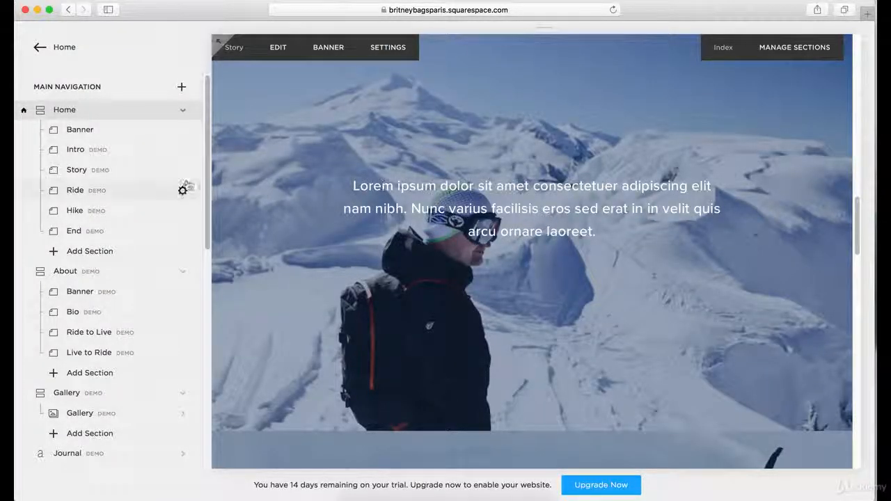
scroll(187, 186, down, 10)
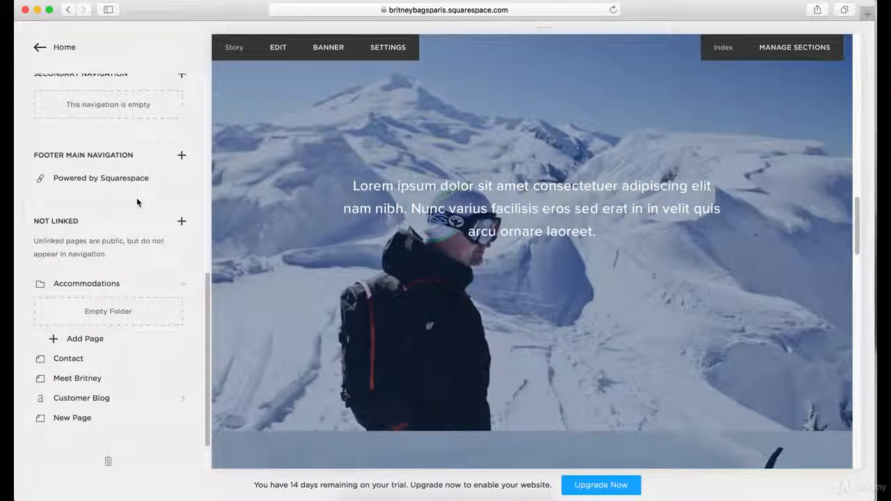
scroll(138, 199, up, 10)
scroll(218, 42, up, 3)
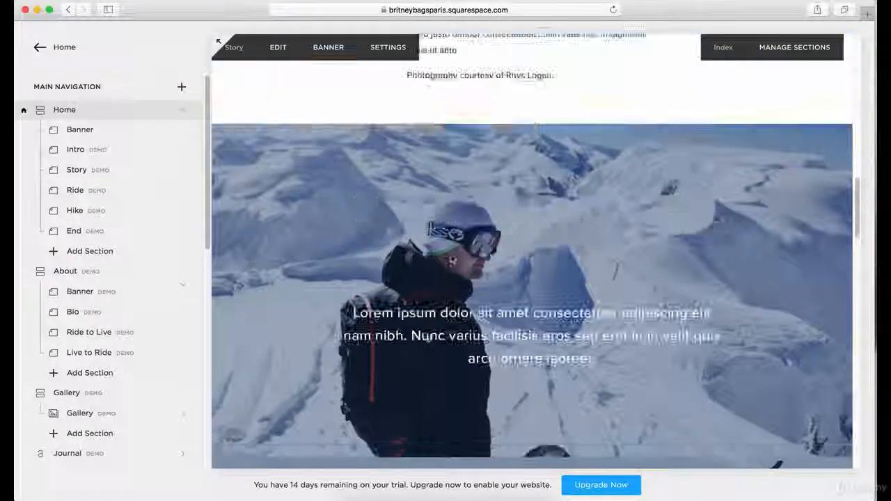